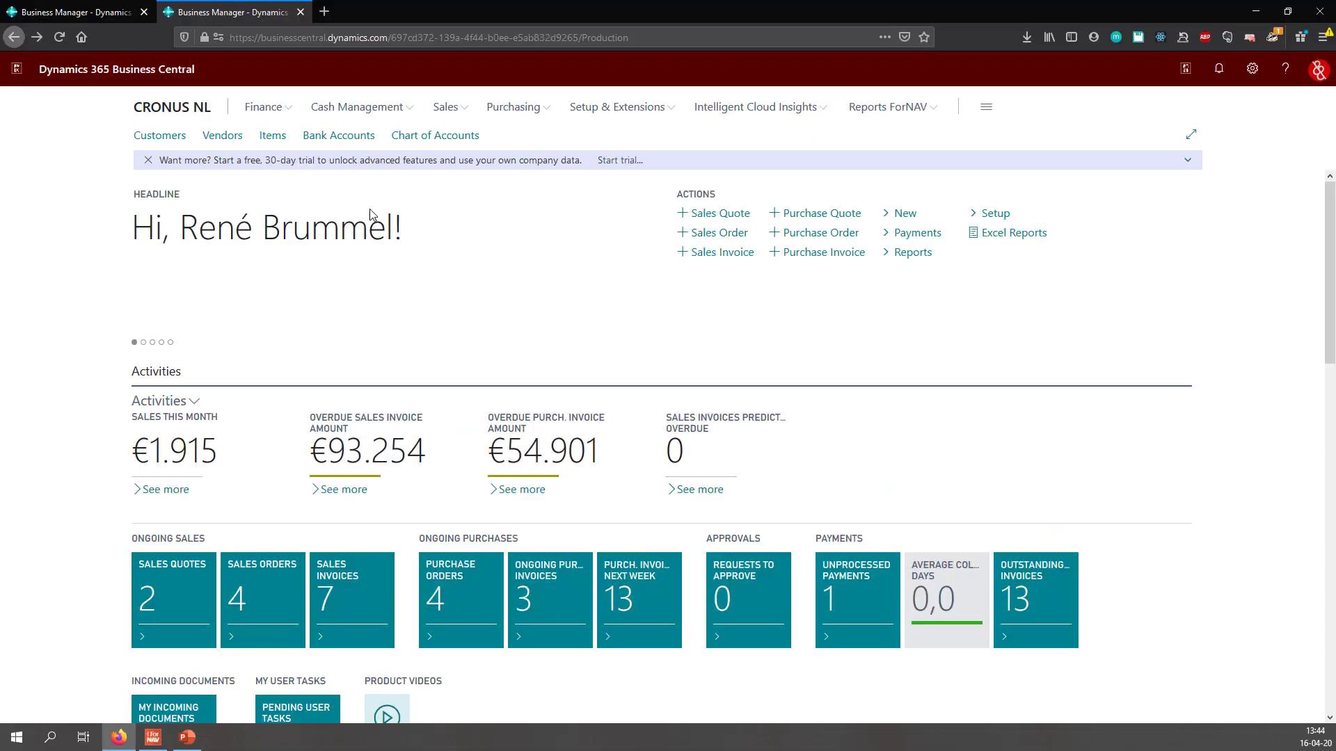
Step: Switch from the Production browser tab to the Sandbox Business Central environment
left_click(89, 16)
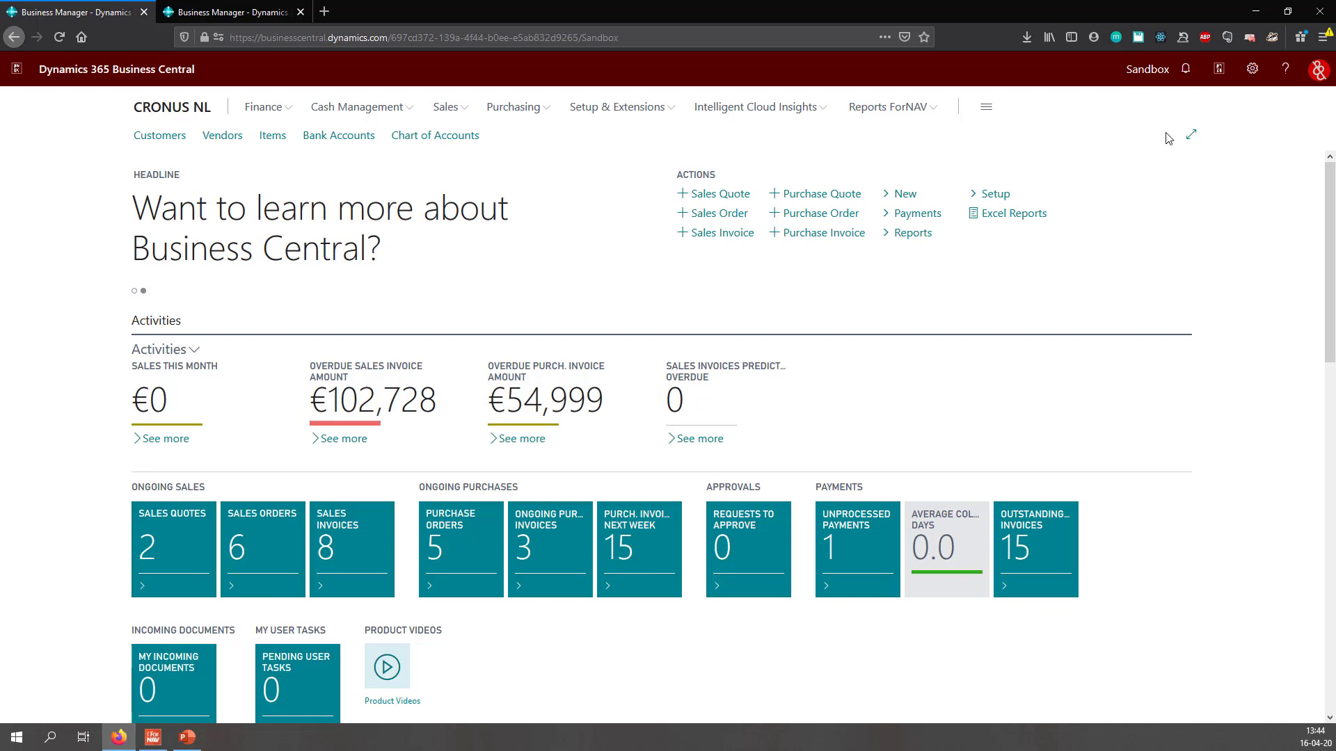
Step: Open the ForNAV Reports list through Tell Me with 'forn rep'
left_click(1219, 88)
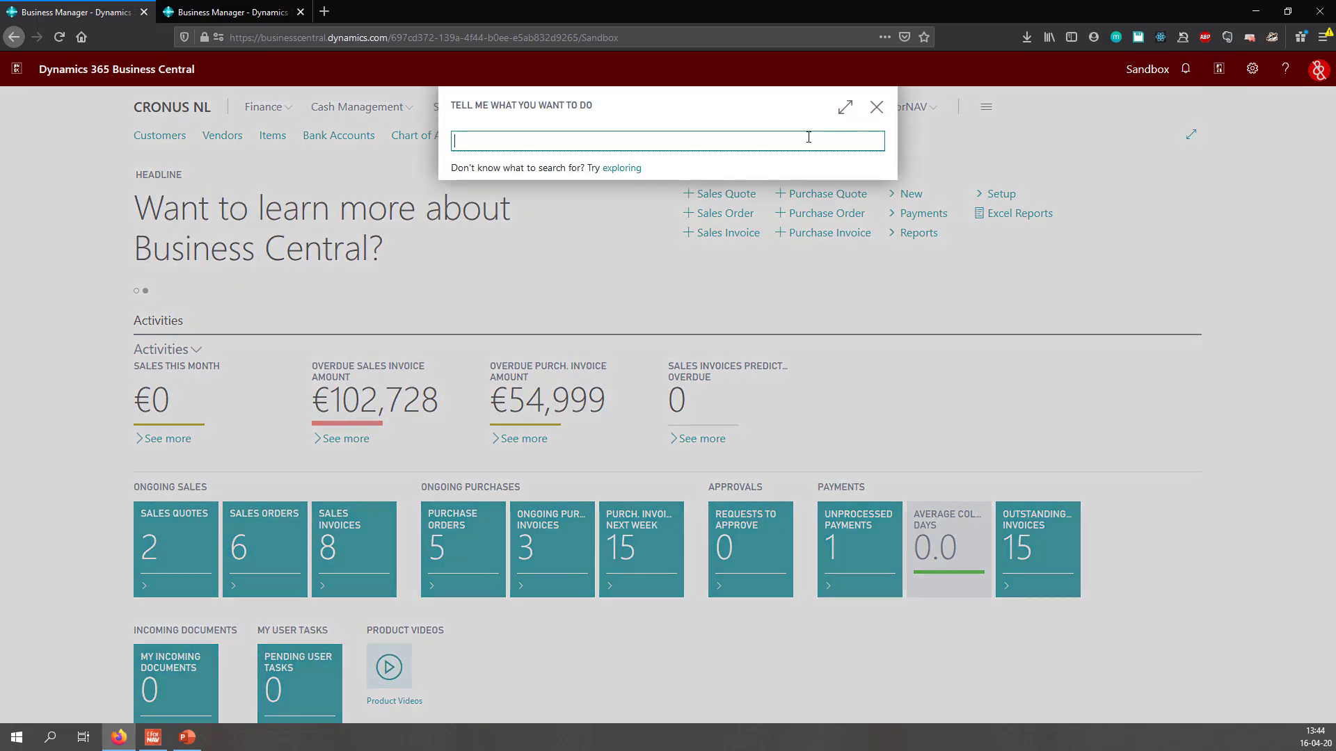
type("forn rep")
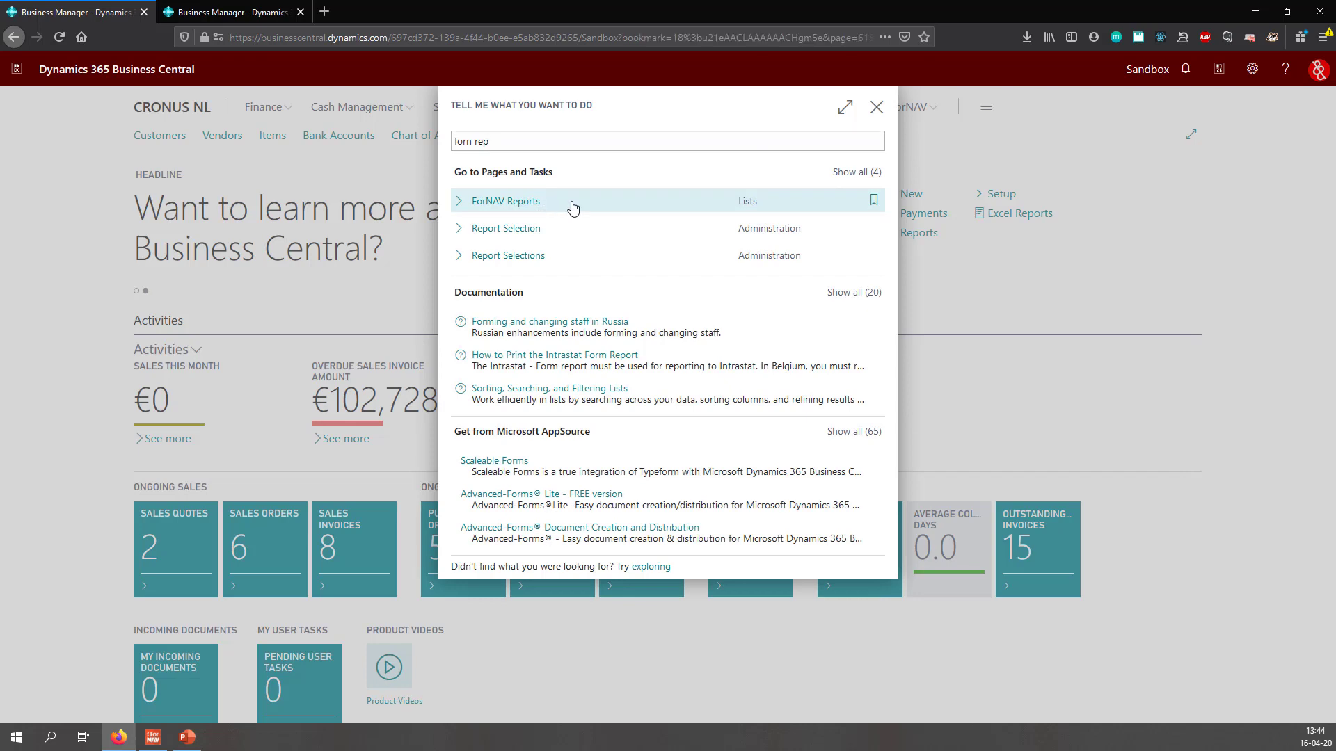
left_click(572, 207)
scroll(607, 285, "down", 15)
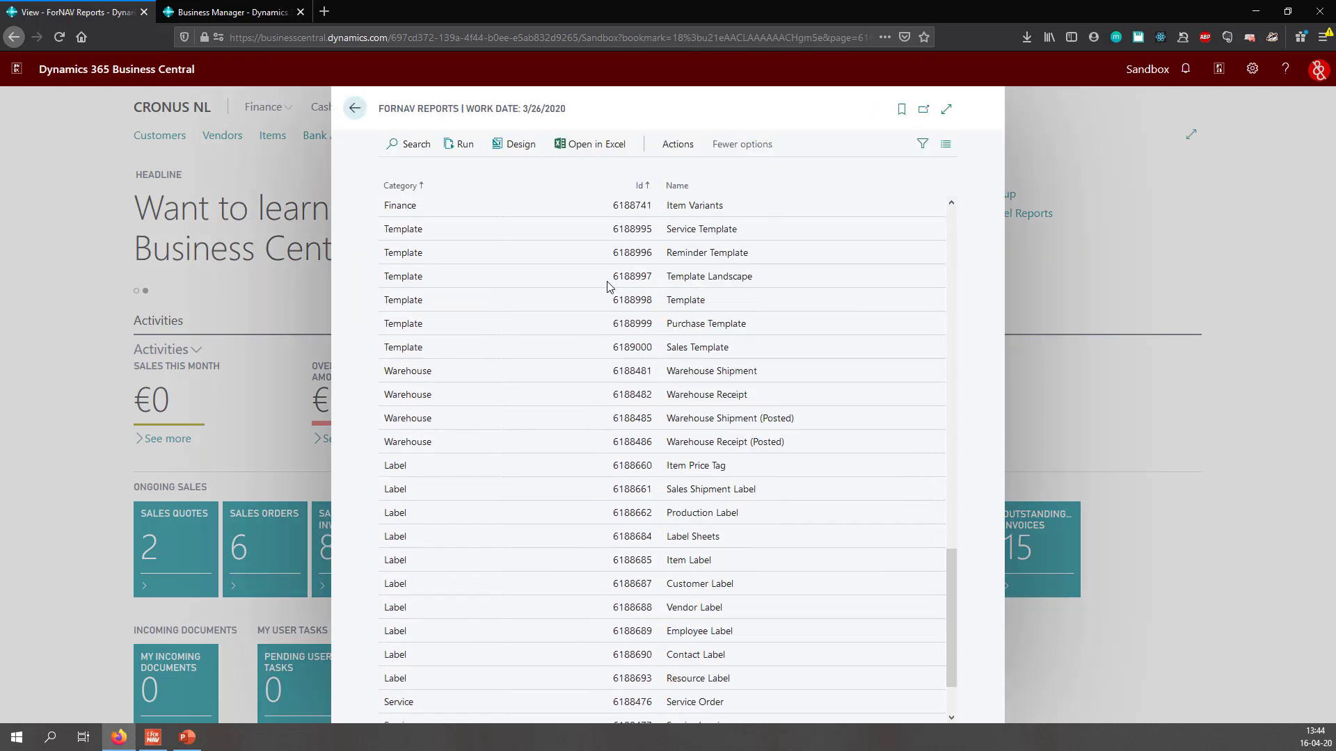
scroll(607, 285, "down", 2)
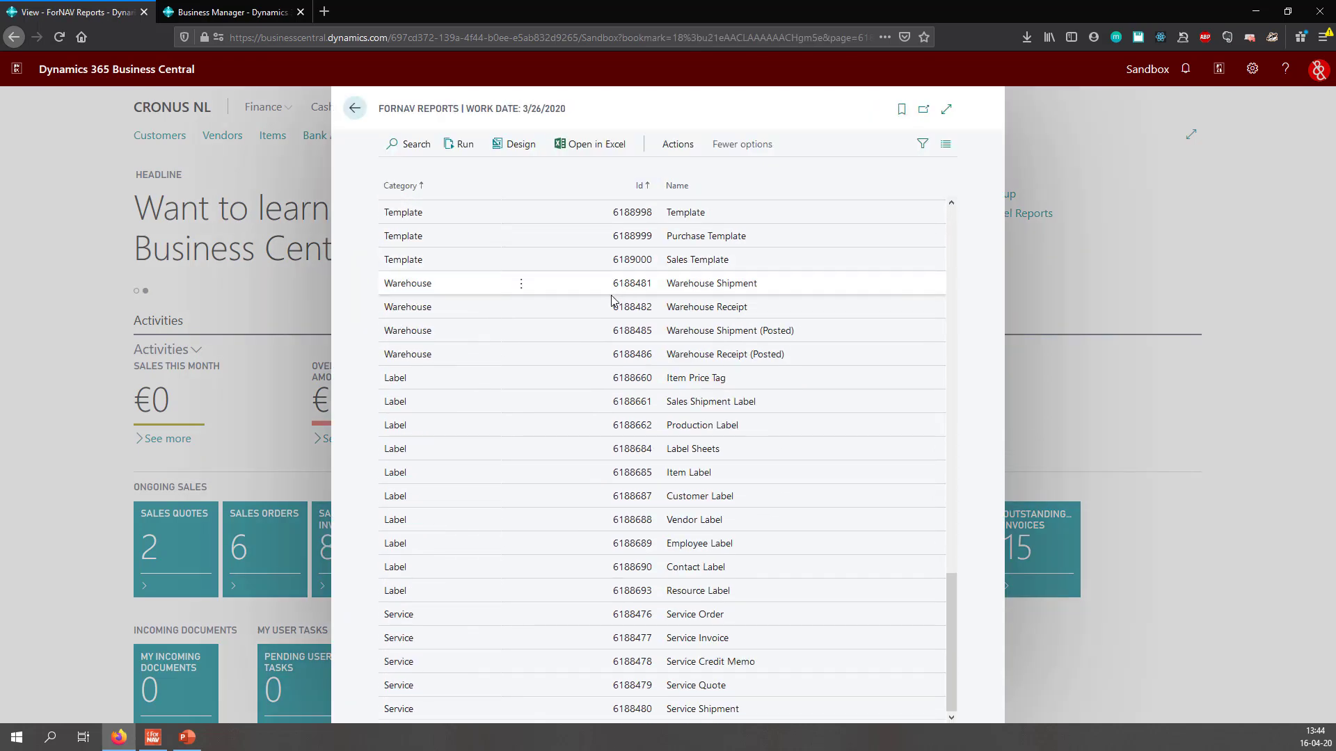
Step: Run the Sales Template report (6189000) in Design mode to get 6189000.fornavdesign
left_click(758, 263)
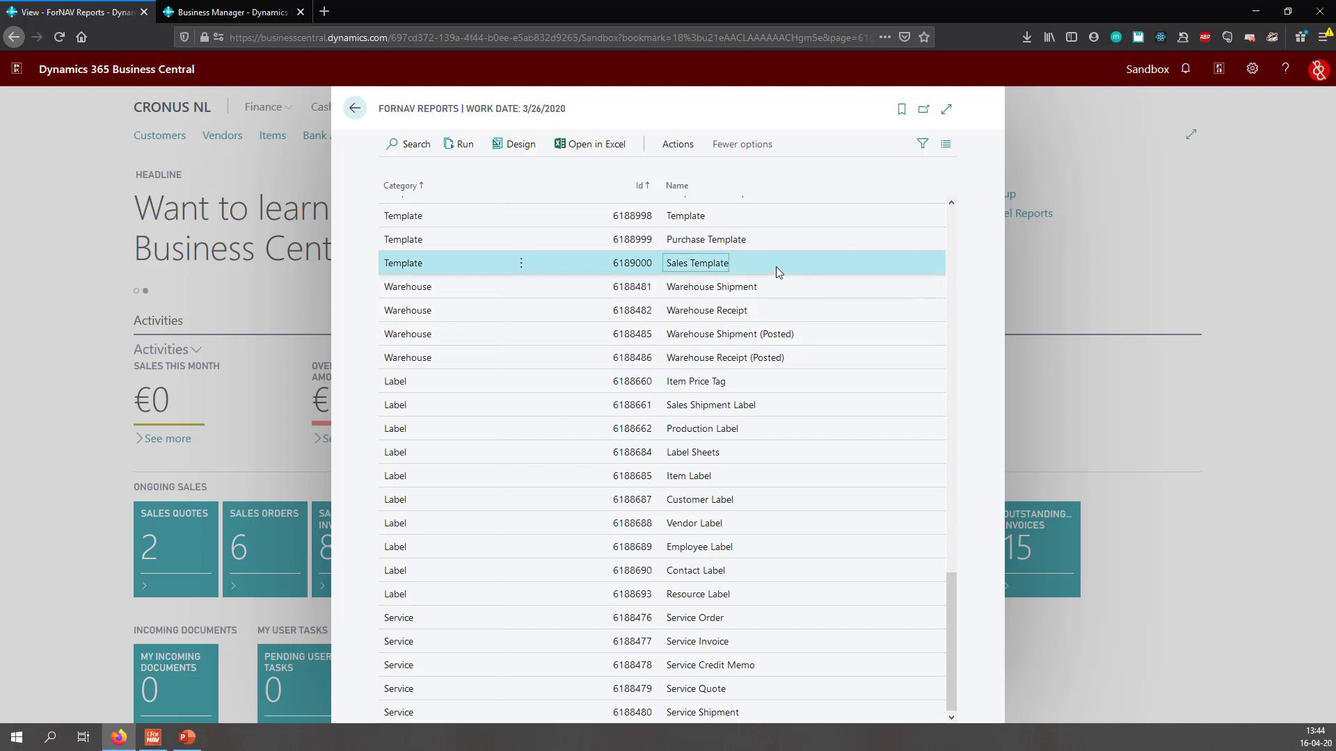
scroll(775, 267, "up", 2)
left_click(464, 149)
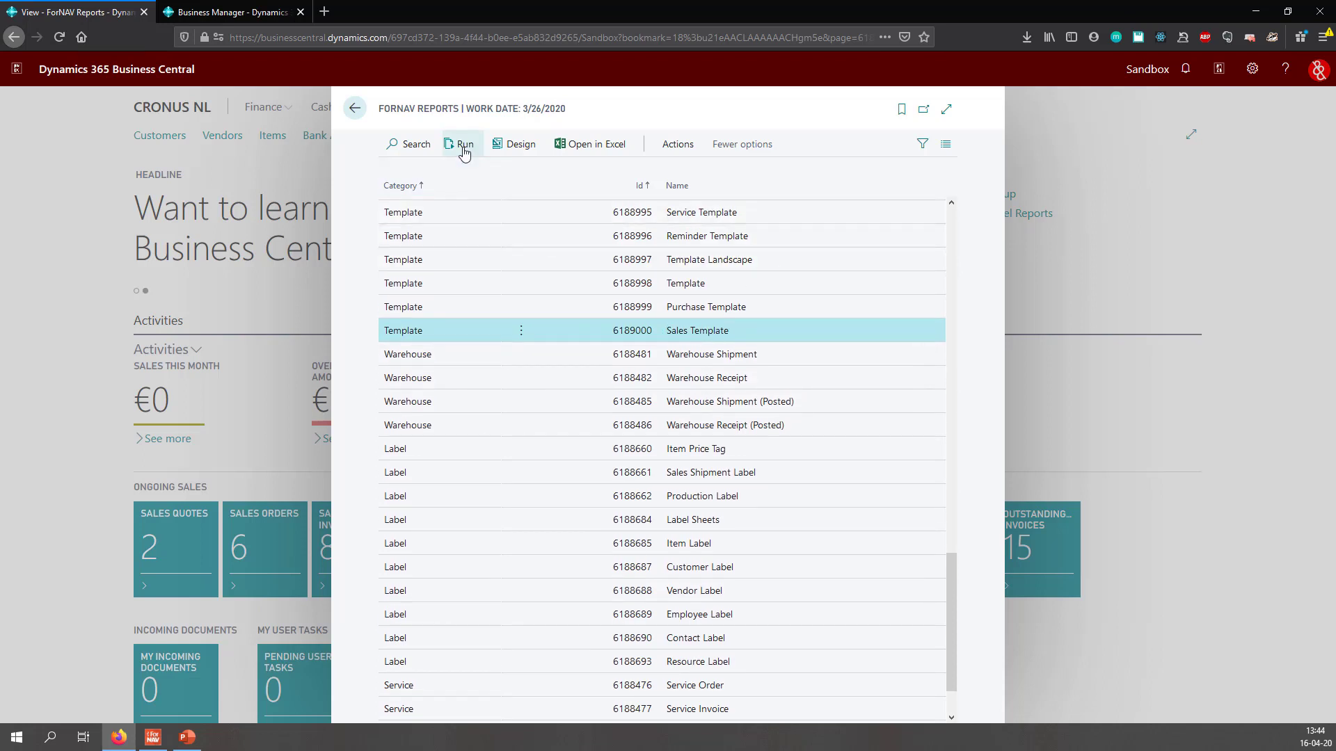
left_click(661, 202)
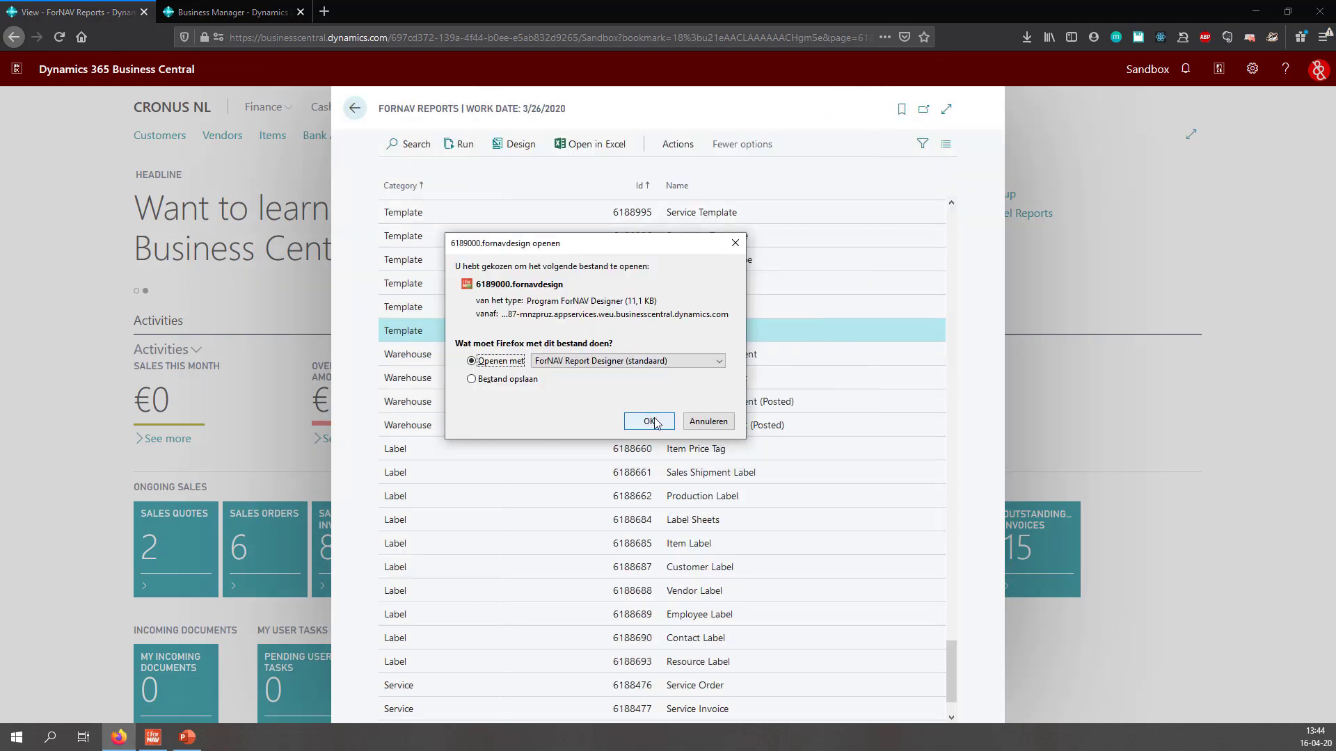
Step: Open the design file in ForNAV Designer and make Bill_toAddress blue with white text
left_click(648, 422)
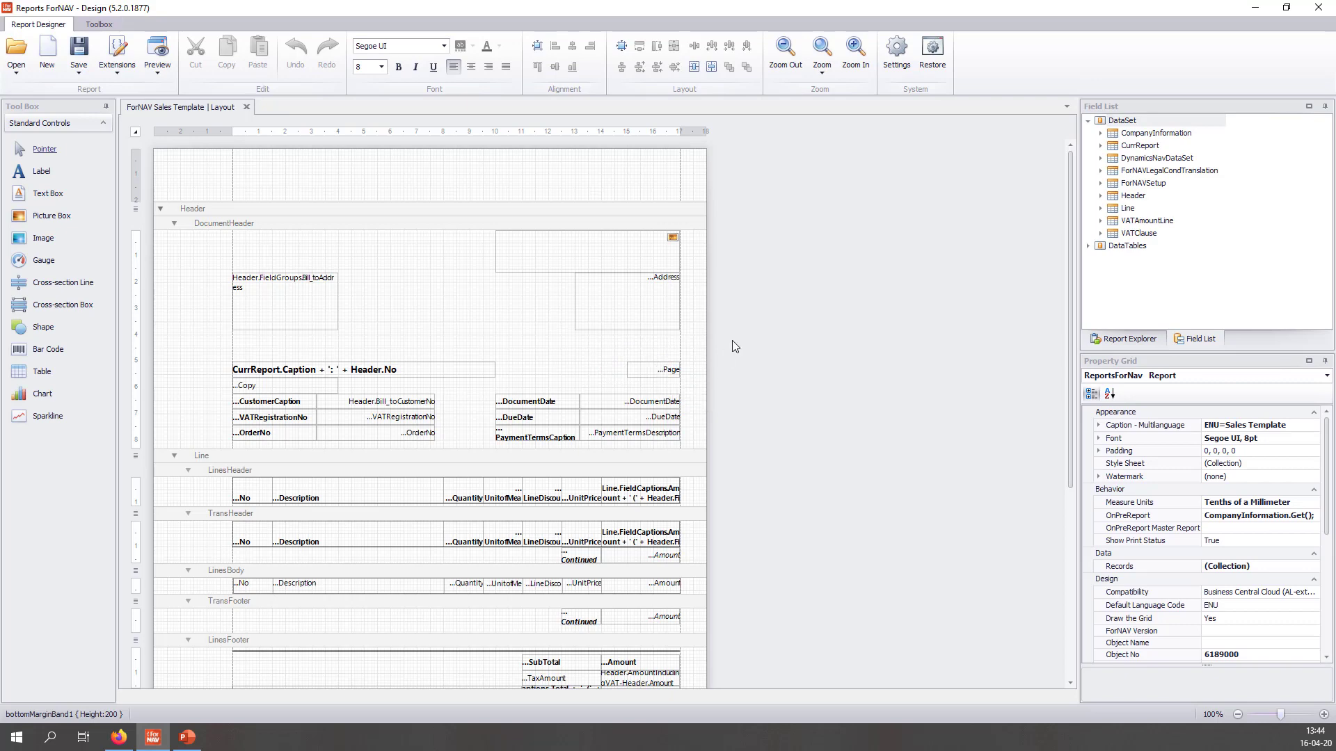
left_click(315, 307)
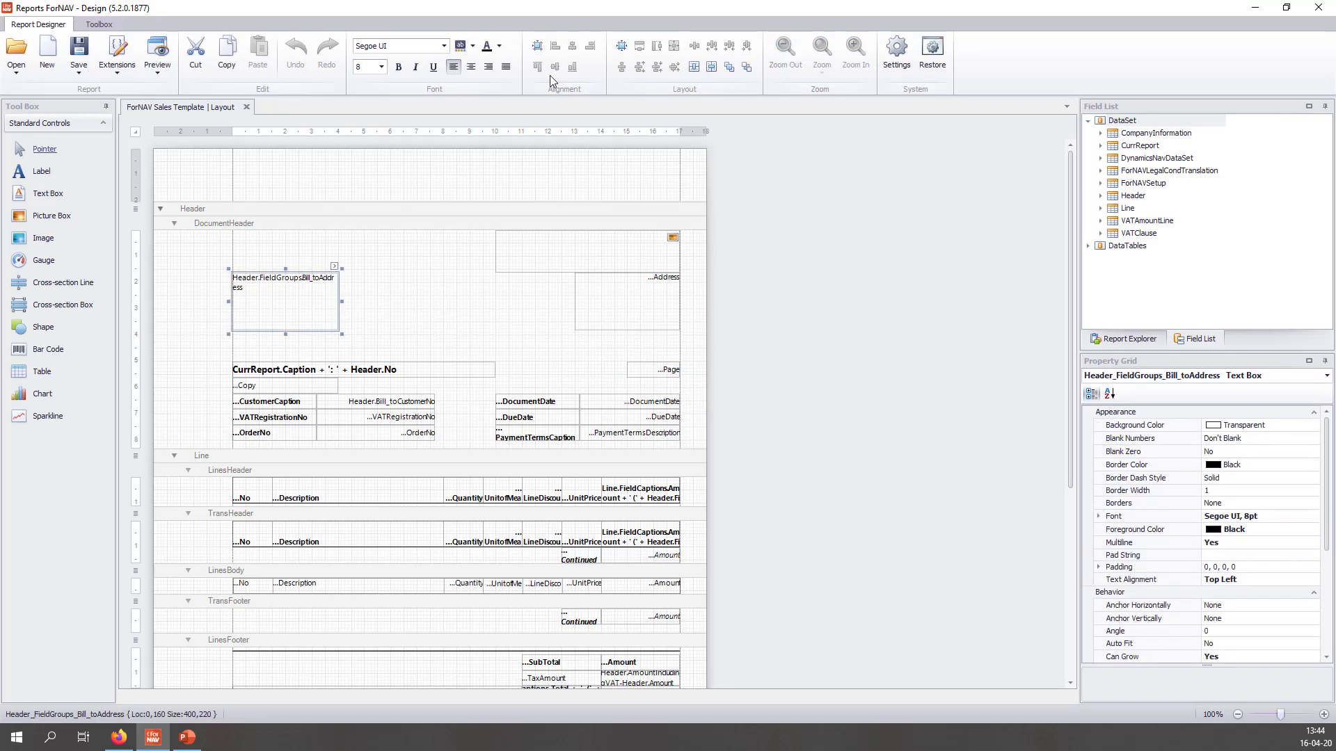
left_click(473, 46)
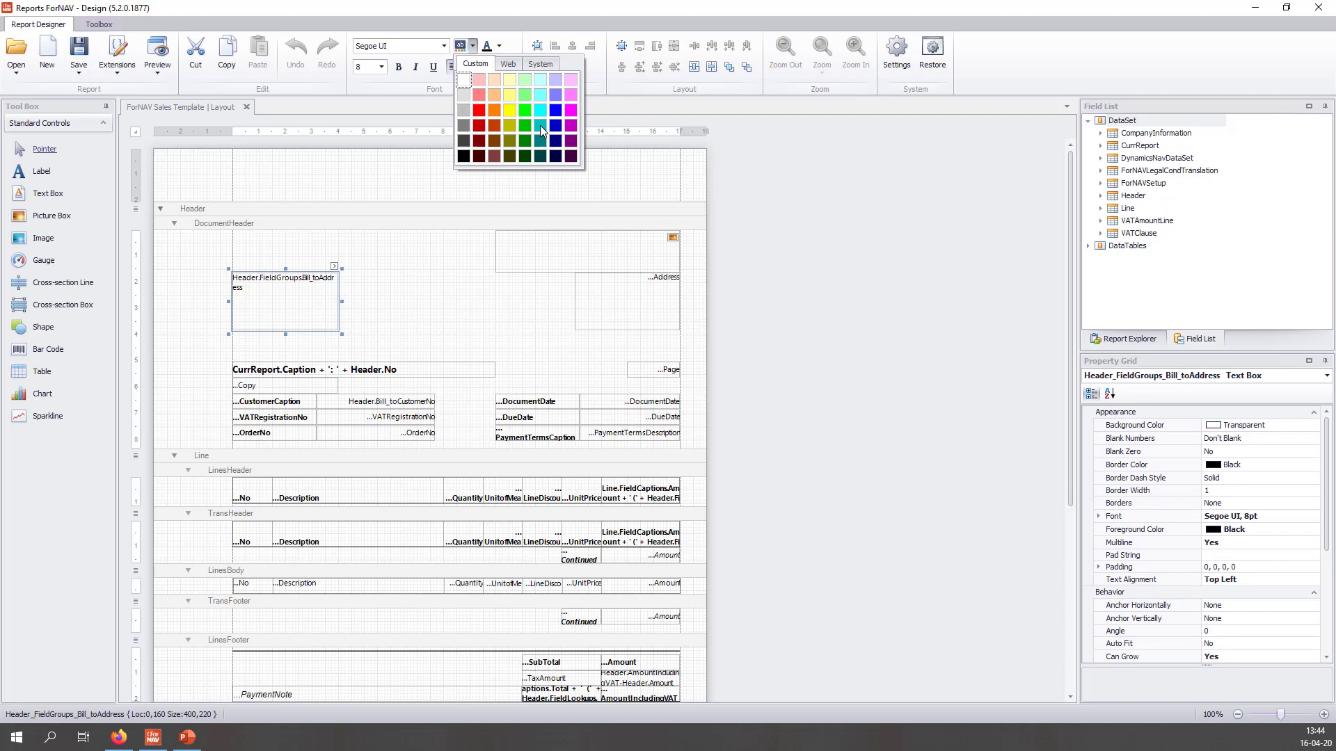
left_click(554, 112)
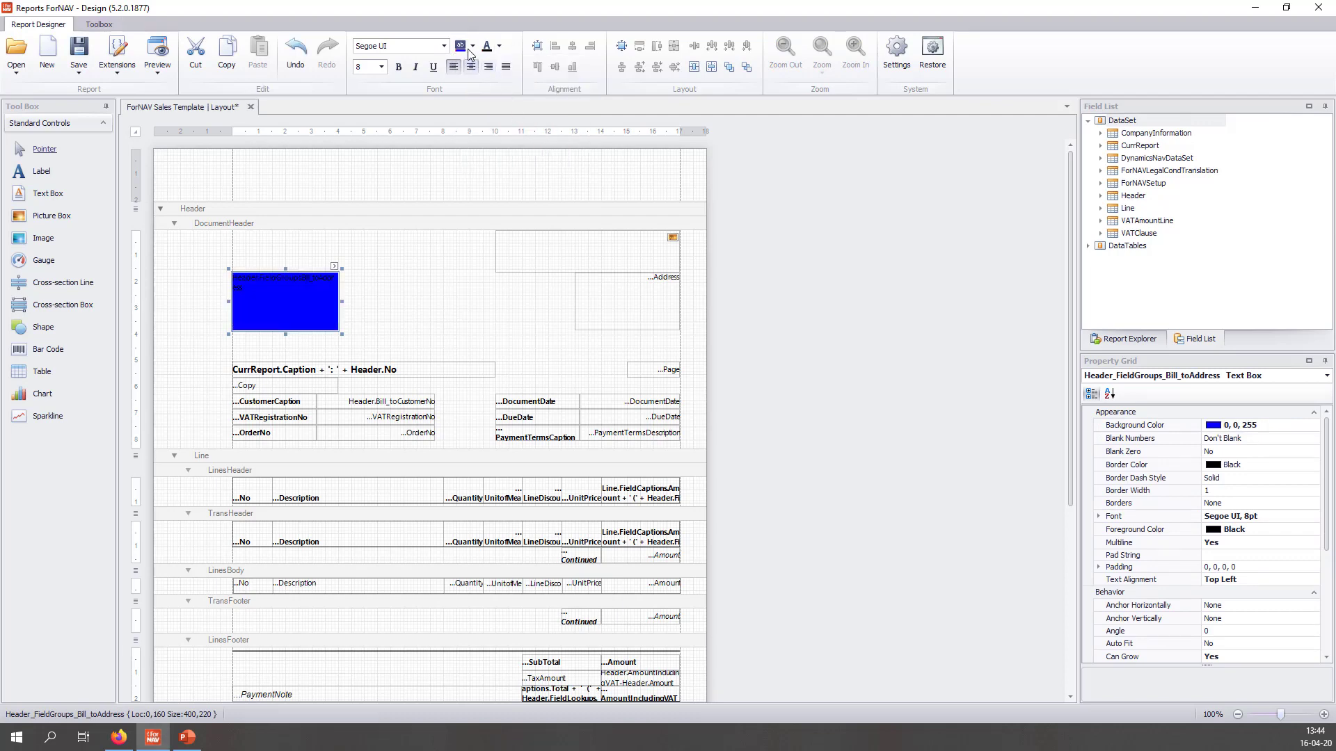
left_click(498, 46)
left_click(491, 80)
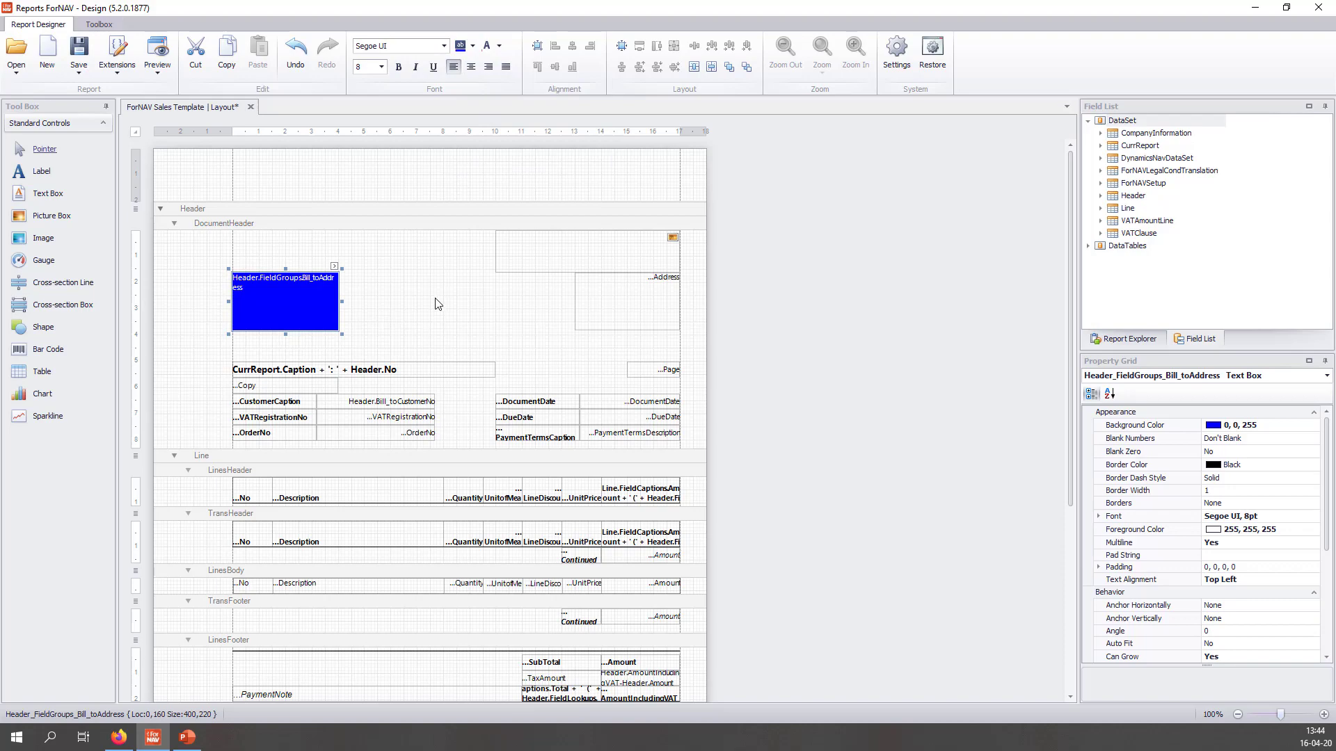
Step: Preview the modified Sales Template, zoom in on the blue address box, then close the preview
left_click(157, 49)
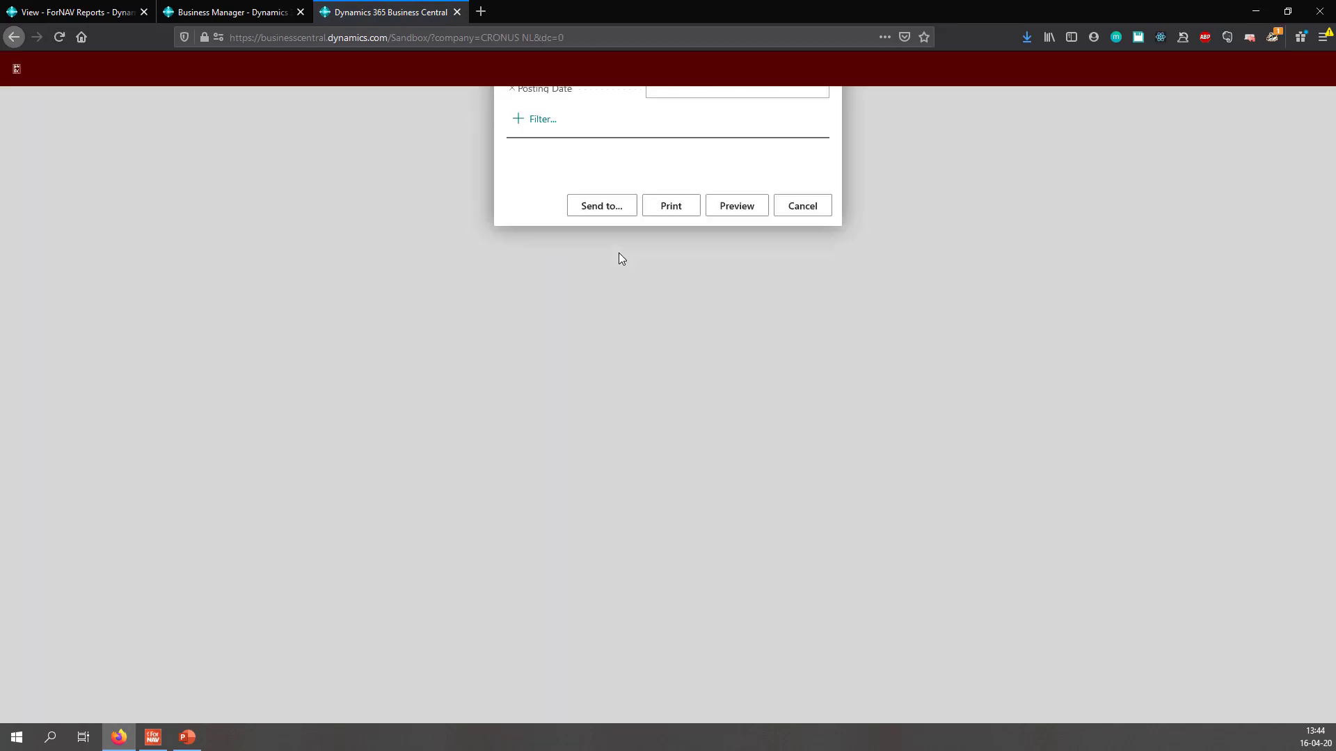
left_click(748, 399)
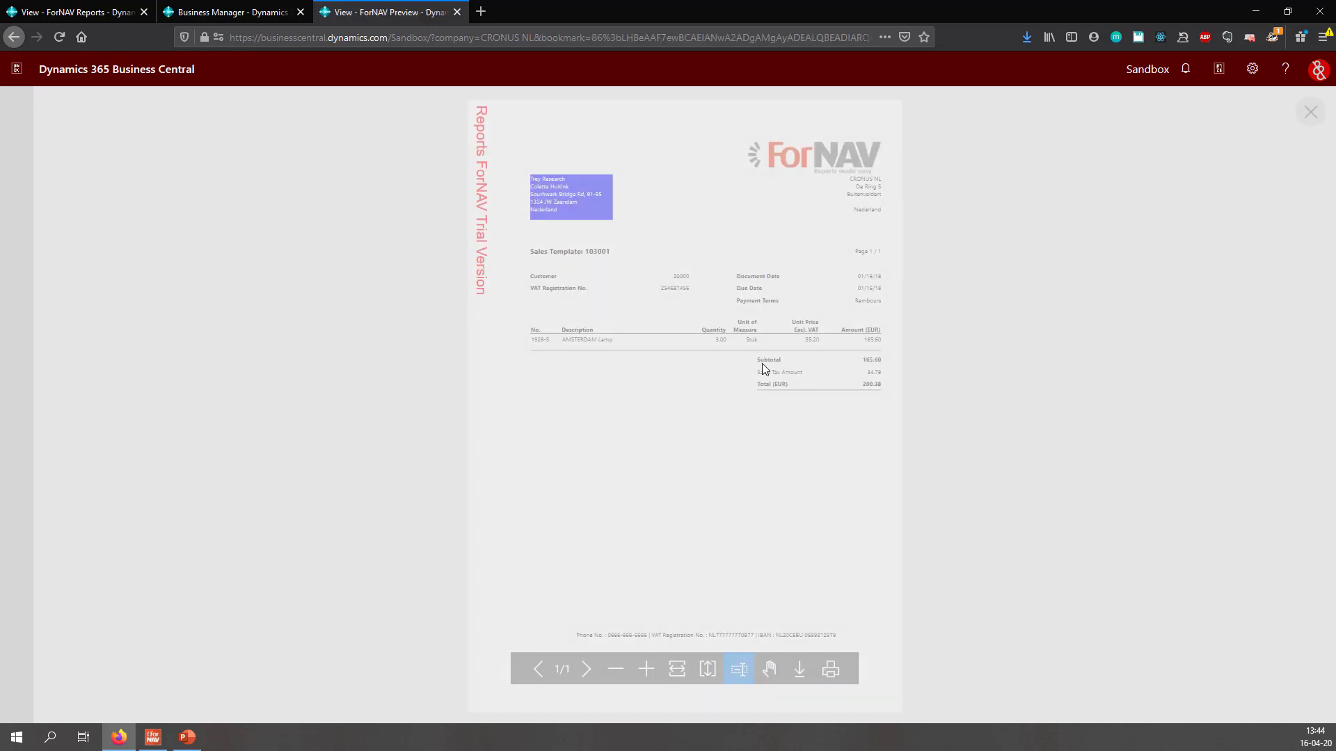
left_click(645, 661)
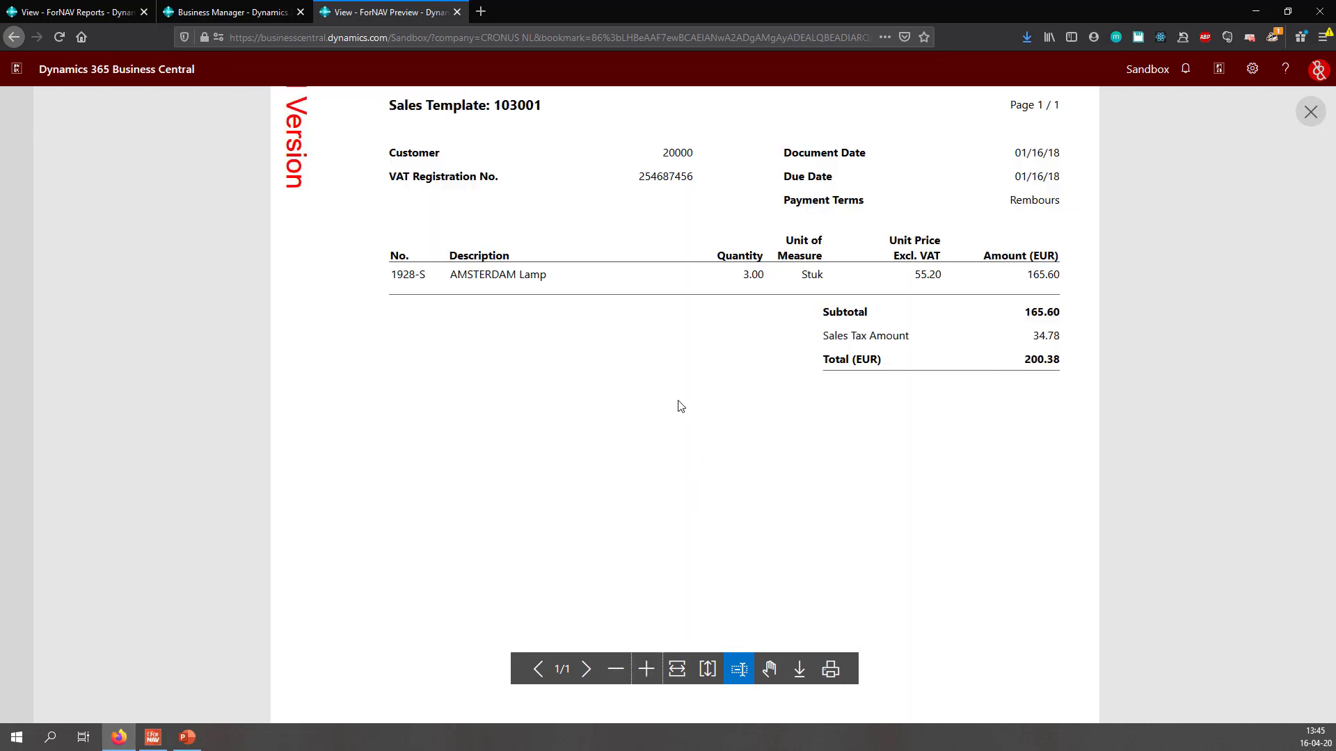
scroll(680, 407, "up", 3)
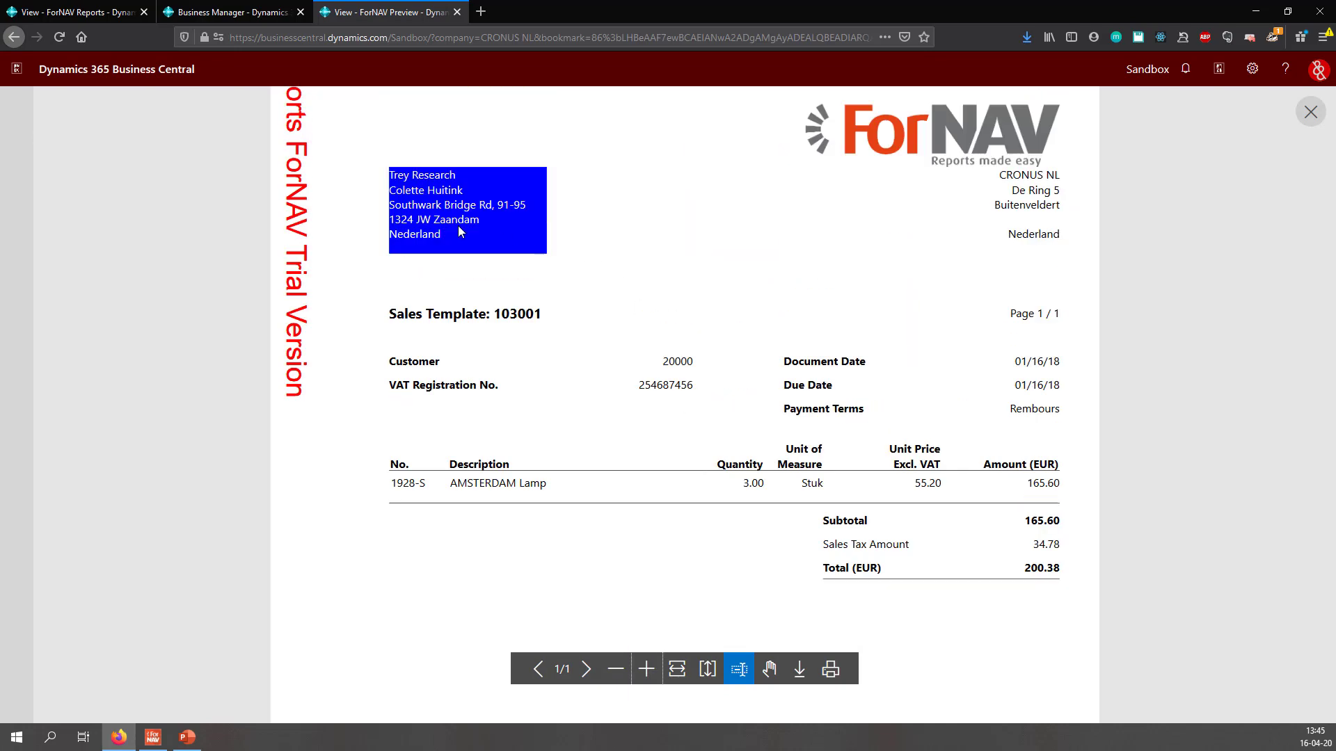
key("ctrl+w")
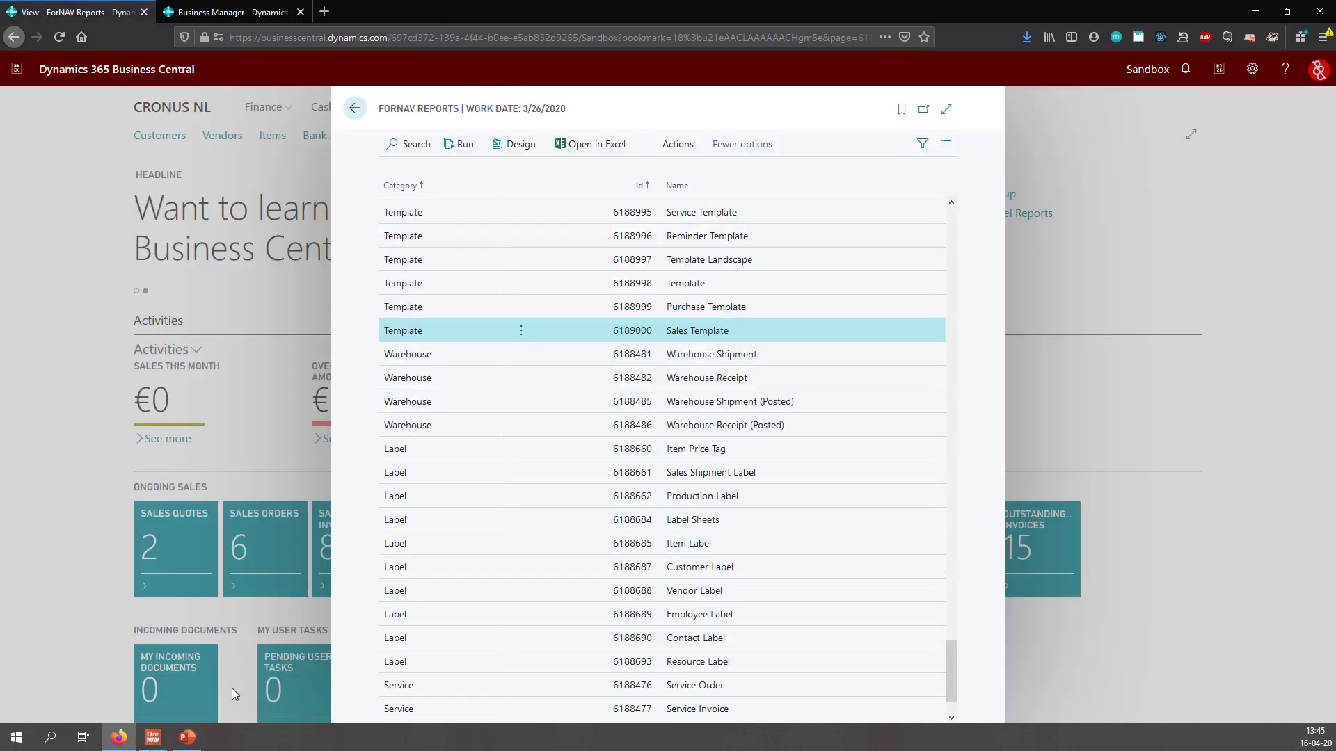
Step: Save the modified Sales Template layout in ForNAV Report Designer and close it
left_click(165, 734)
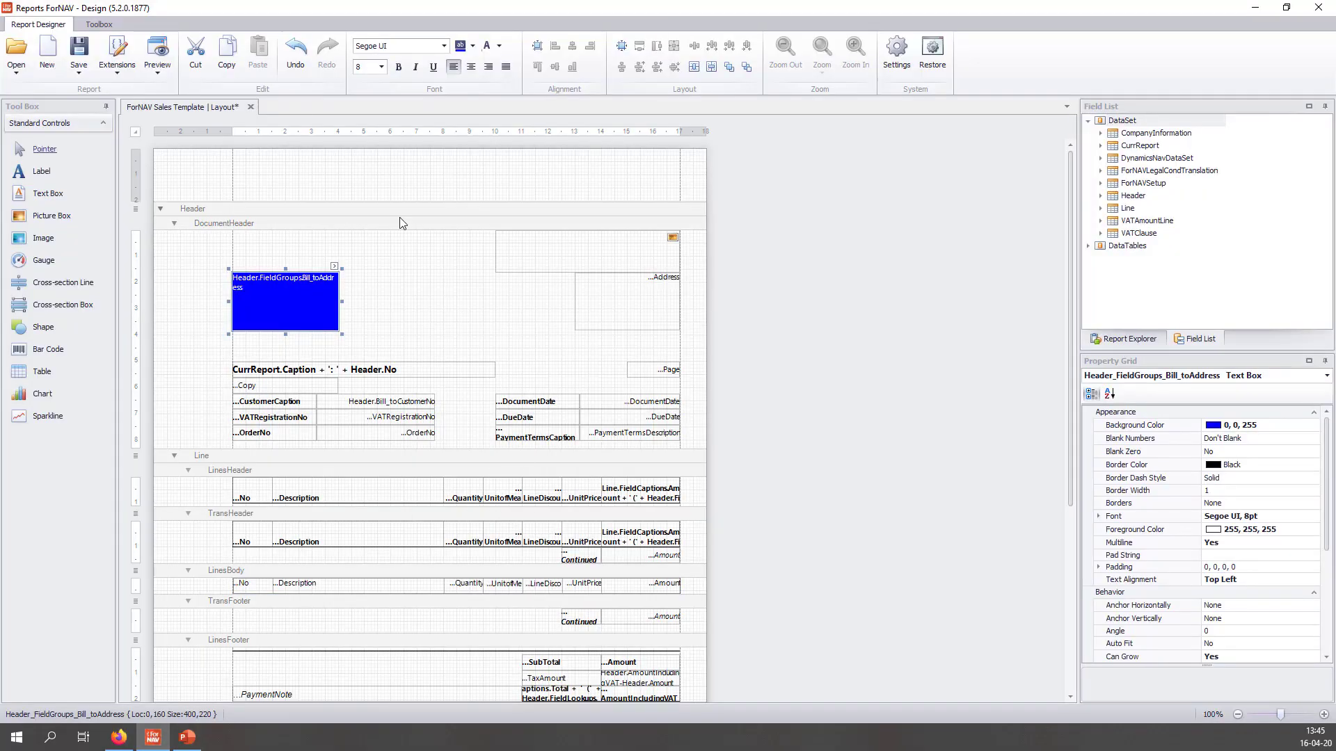
left_click(82, 54)
left_click(245, 107)
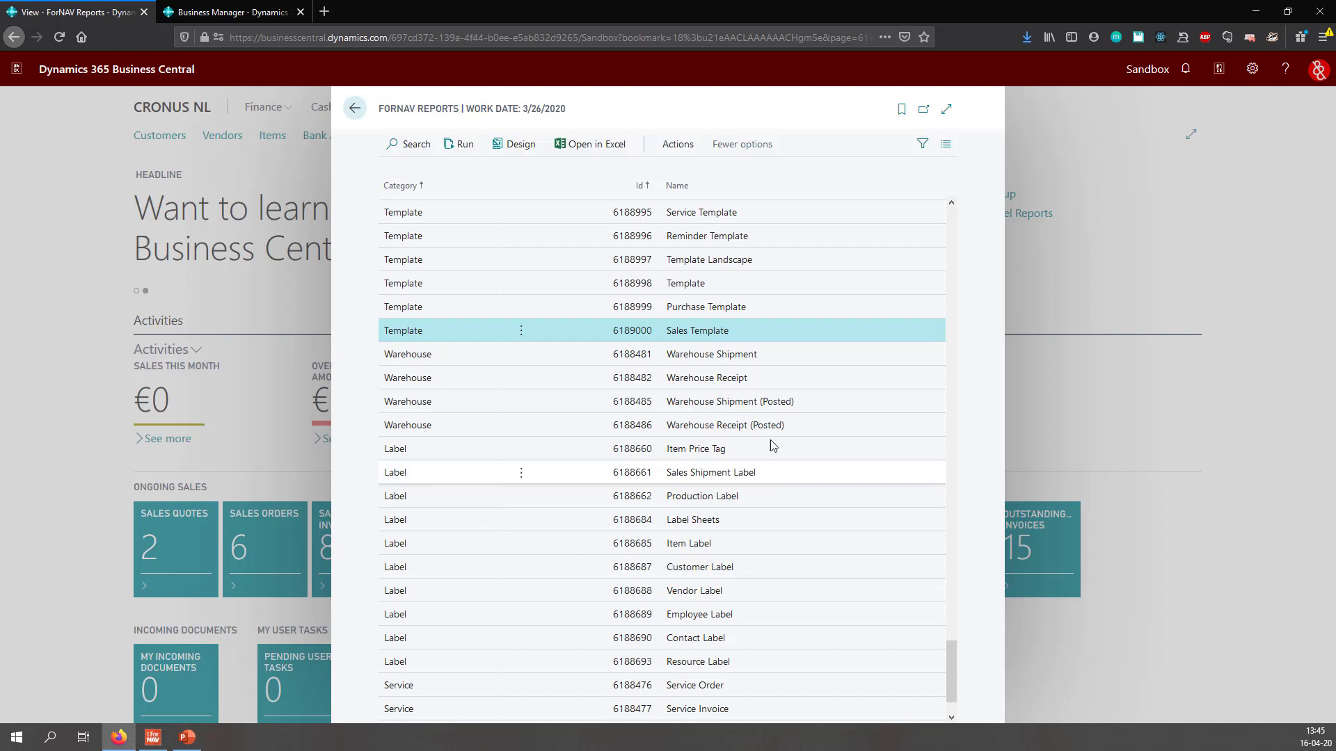
Step: Open Custom Report Layouts via 'cust rep lay' and select the 6189000 Sales Template row
left_click(1219, 69)
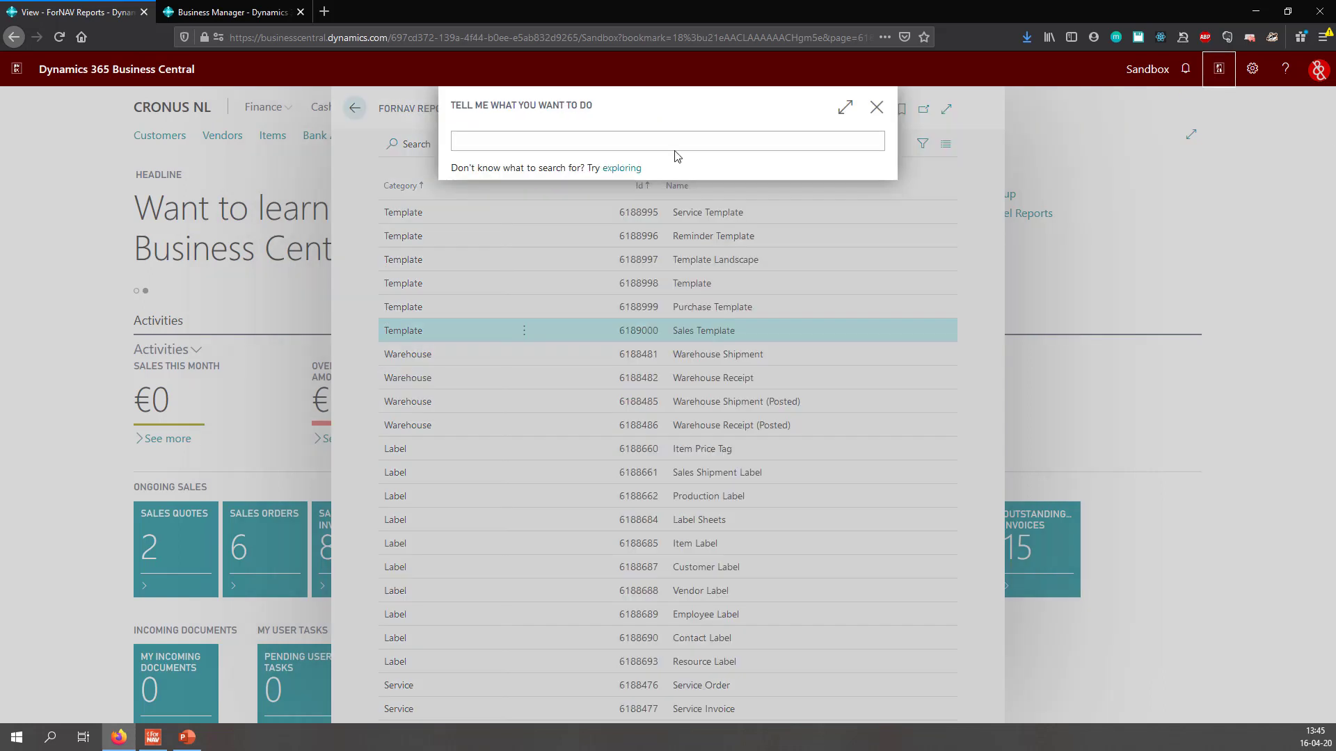
type("cu")
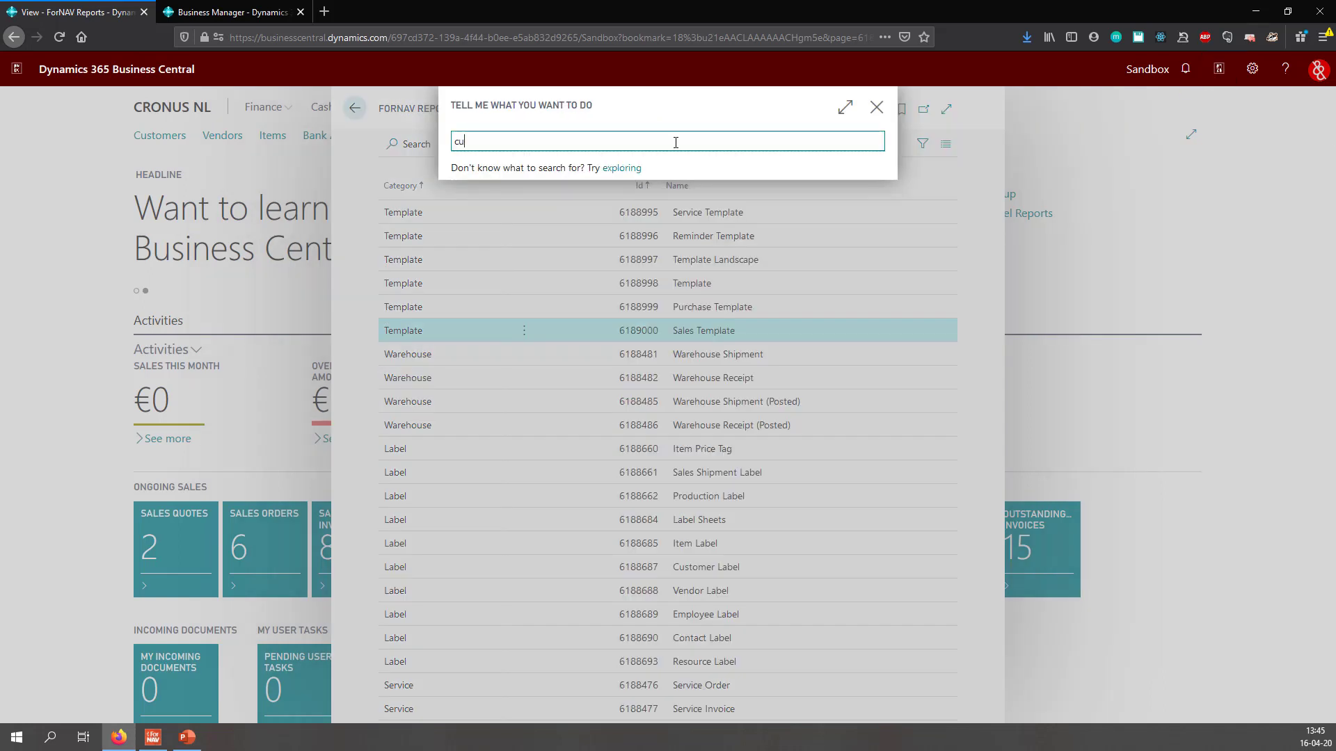
type("st rep lay")
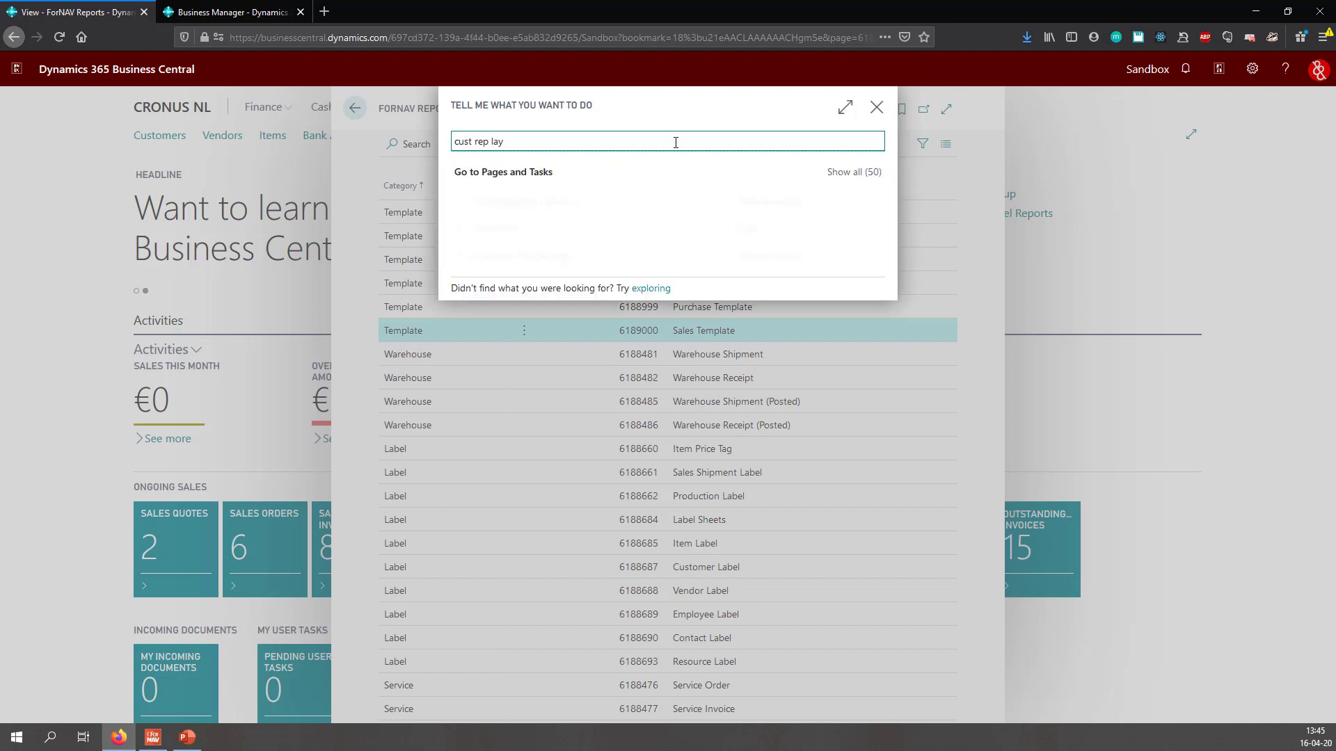
left_click(512, 203)
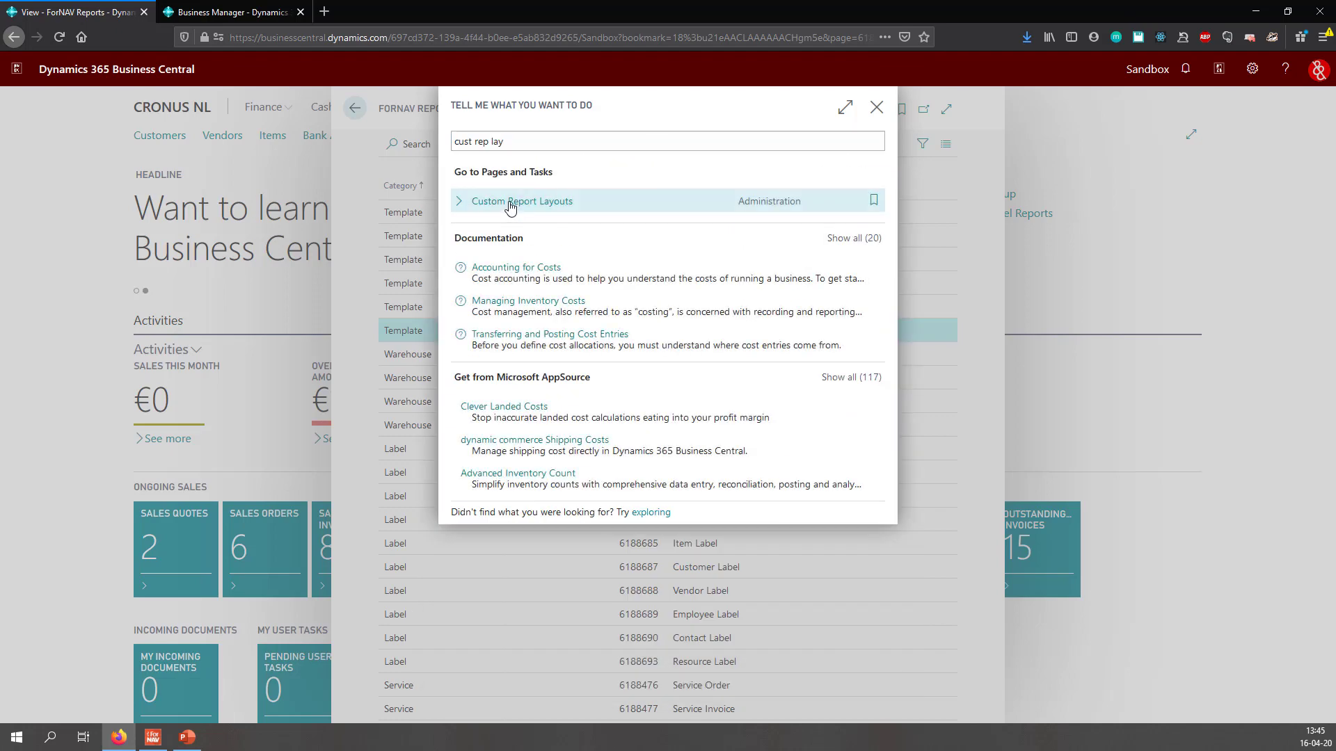
scroll(861, 351, "down", 3)
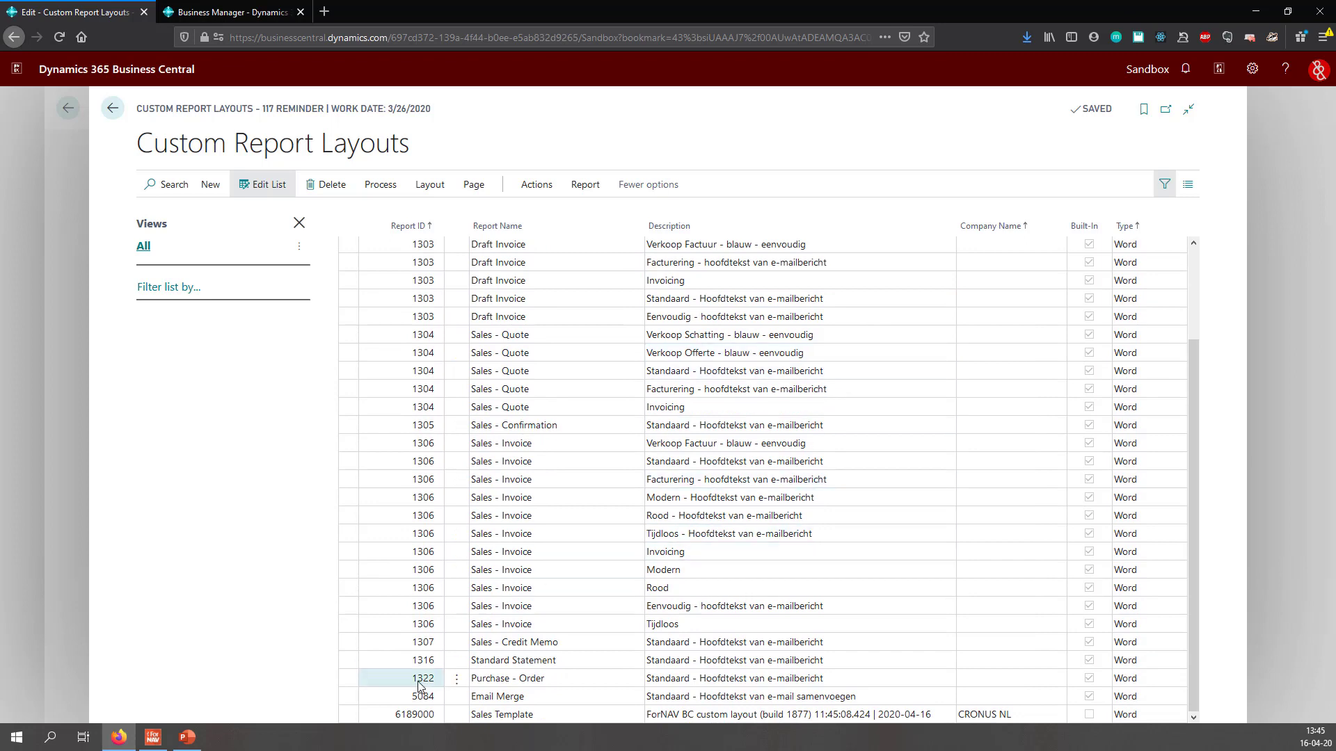
left_click(344, 713)
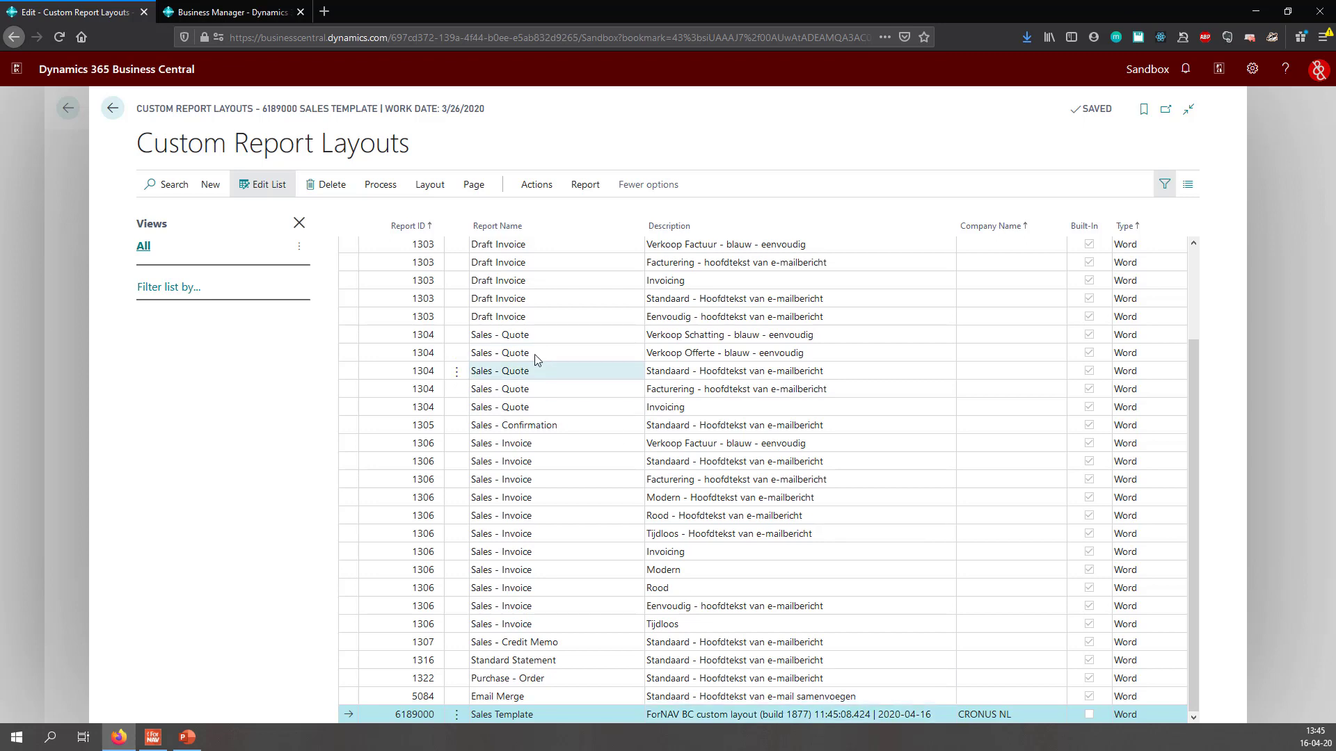
left_click(433, 188)
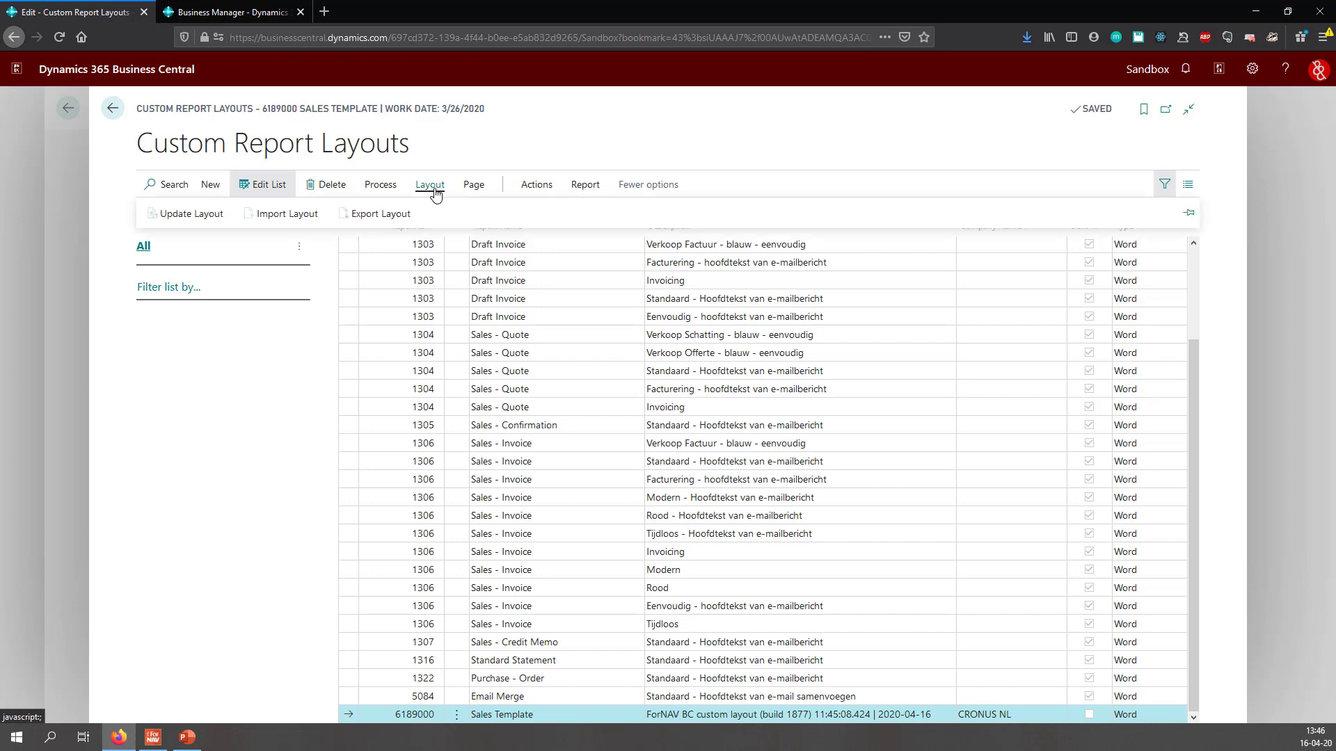
Step: Export the Sales Template custom layout and save it as Default.docx
left_click(376, 216)
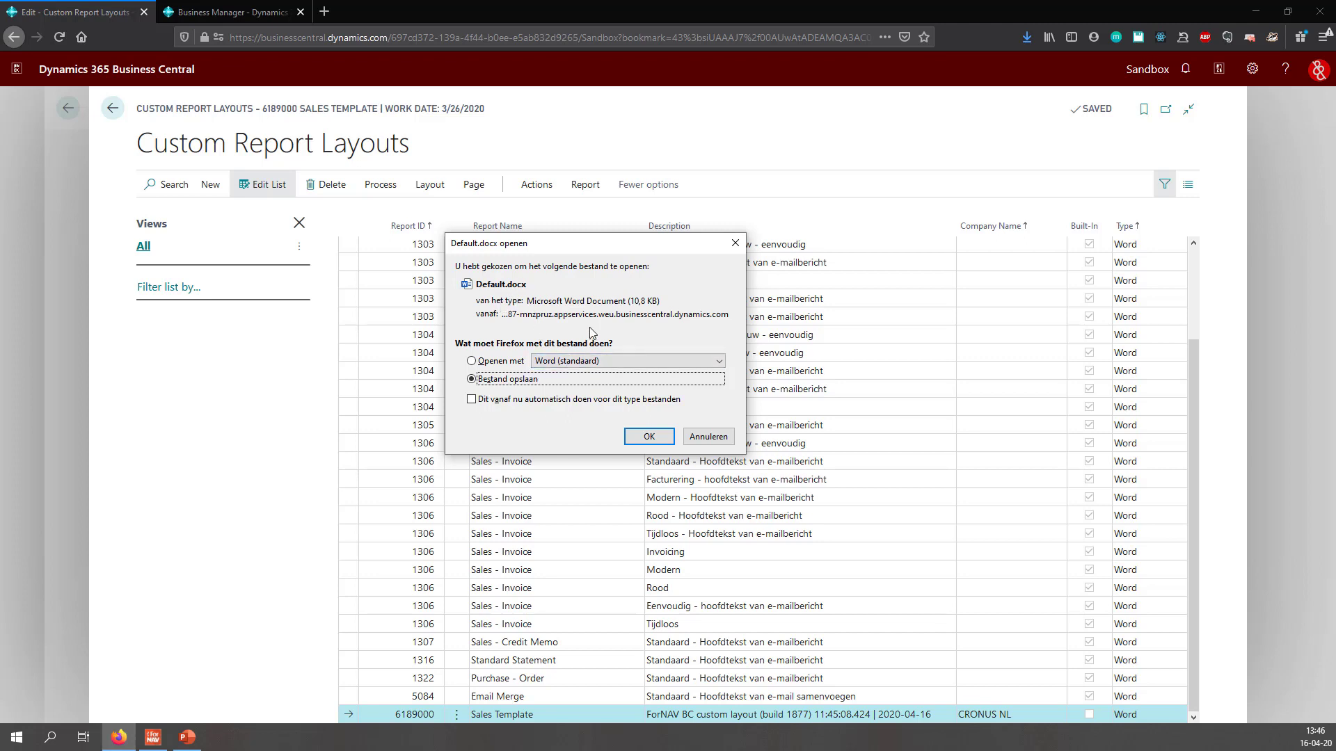
left_click(642, 438)
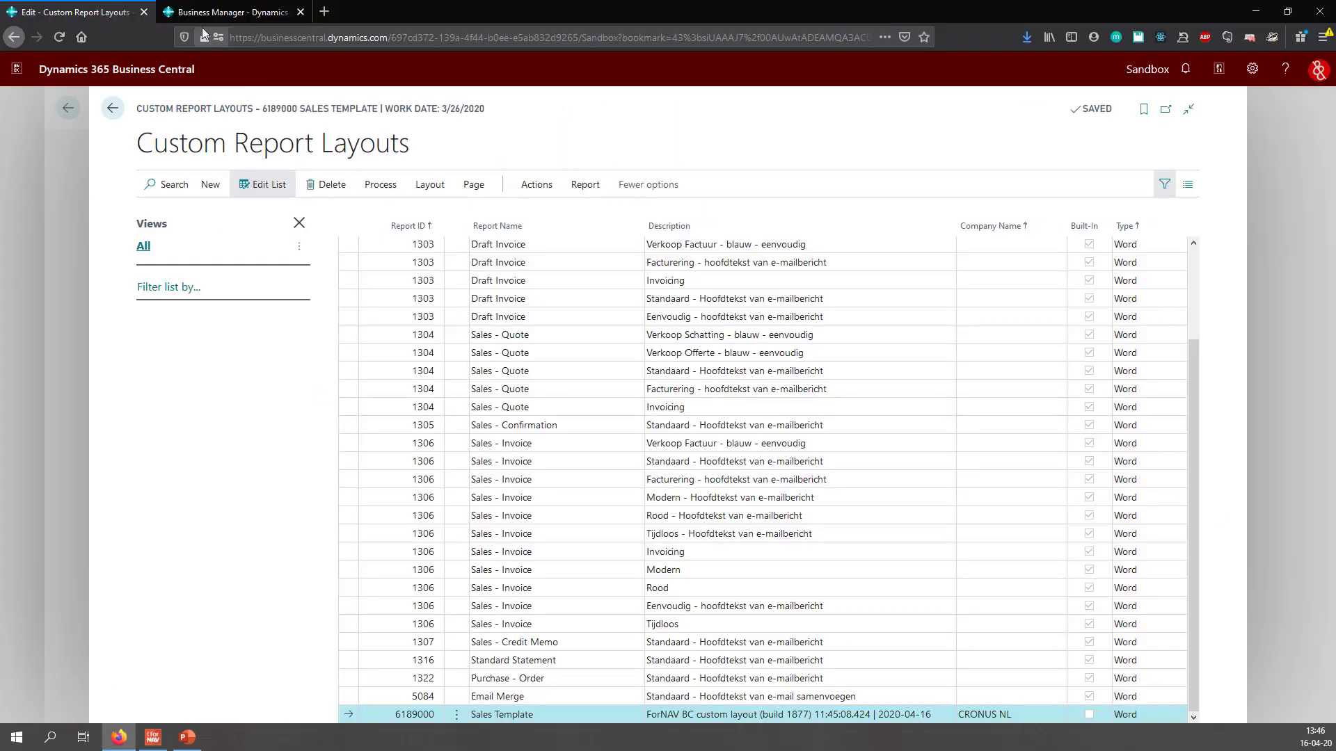
Step: In the production session, open Report Layout Selection using 'rep lay sel'
left_click(208, 15)
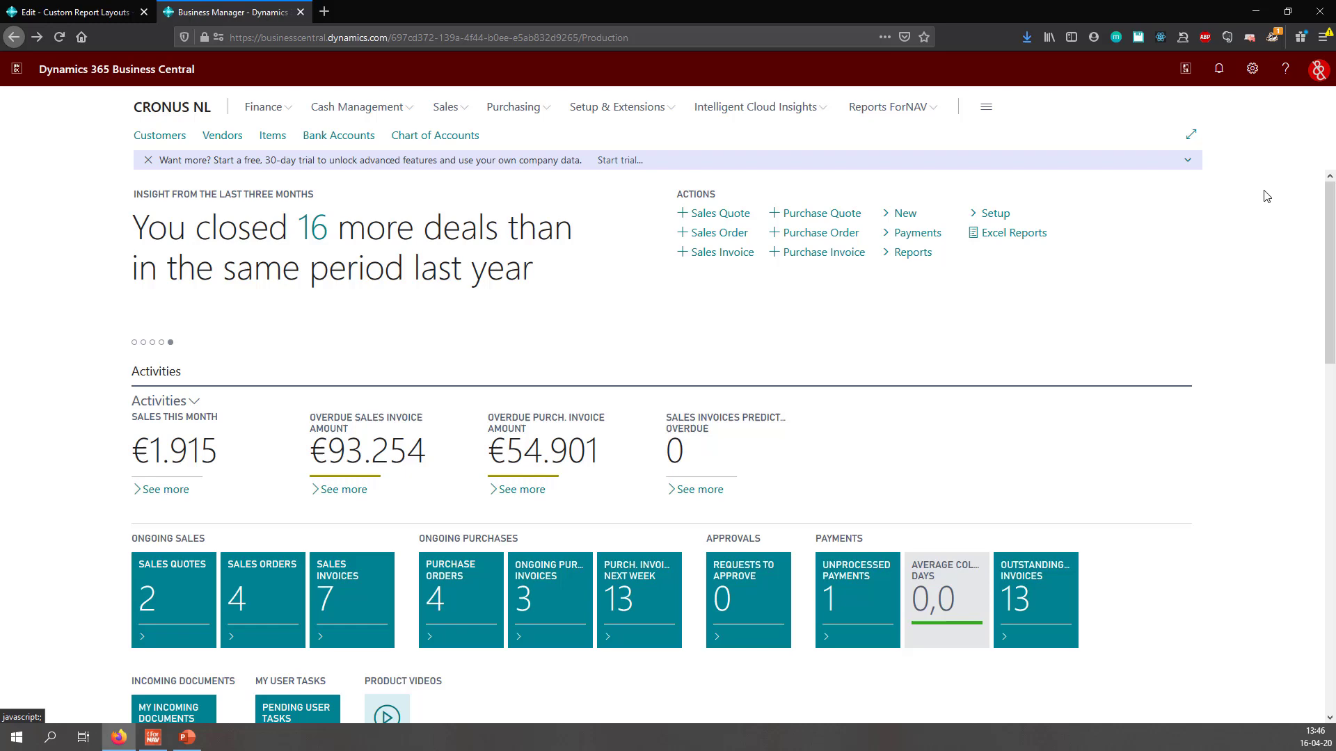
left_click(1188, 75)
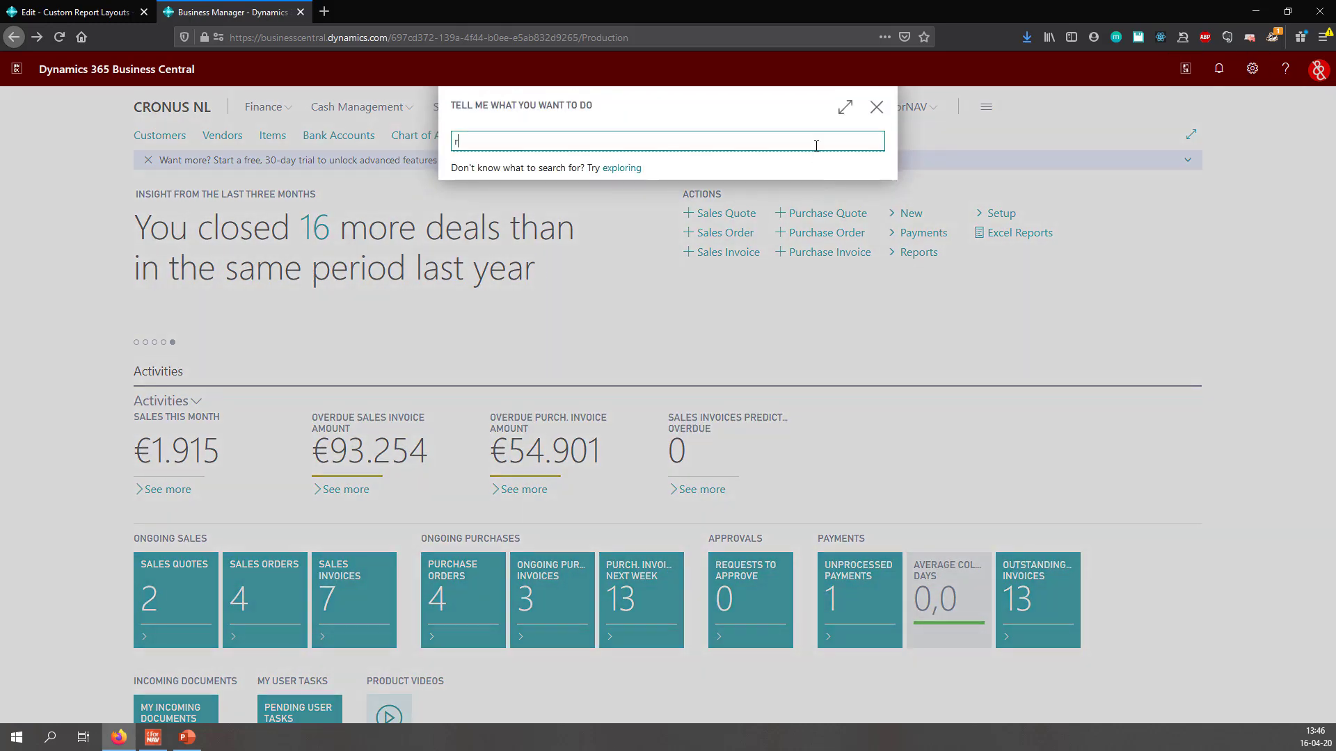
type("rep lay sel")
left_click(539, 198)
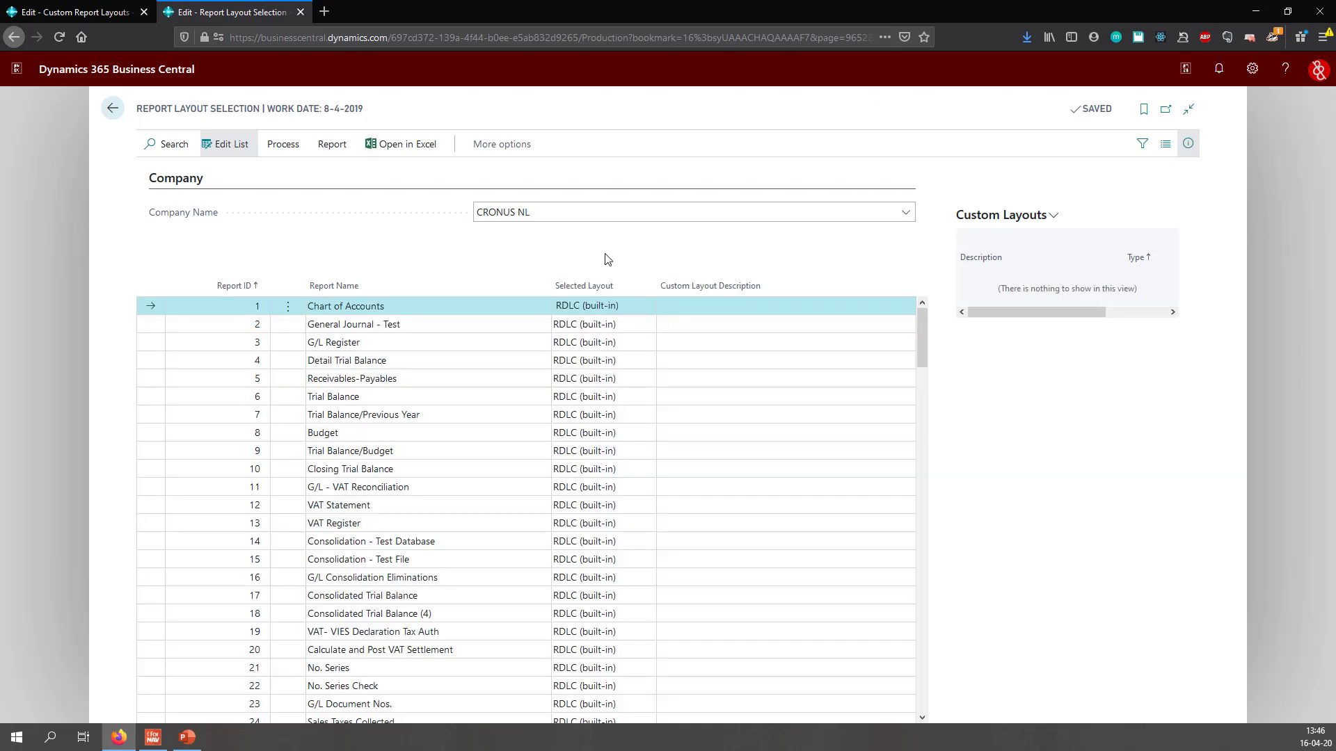
Step: Find the Sales Template report and set its Selected Layout to Custom Layout
left_click(182, 147)
type("sales te")
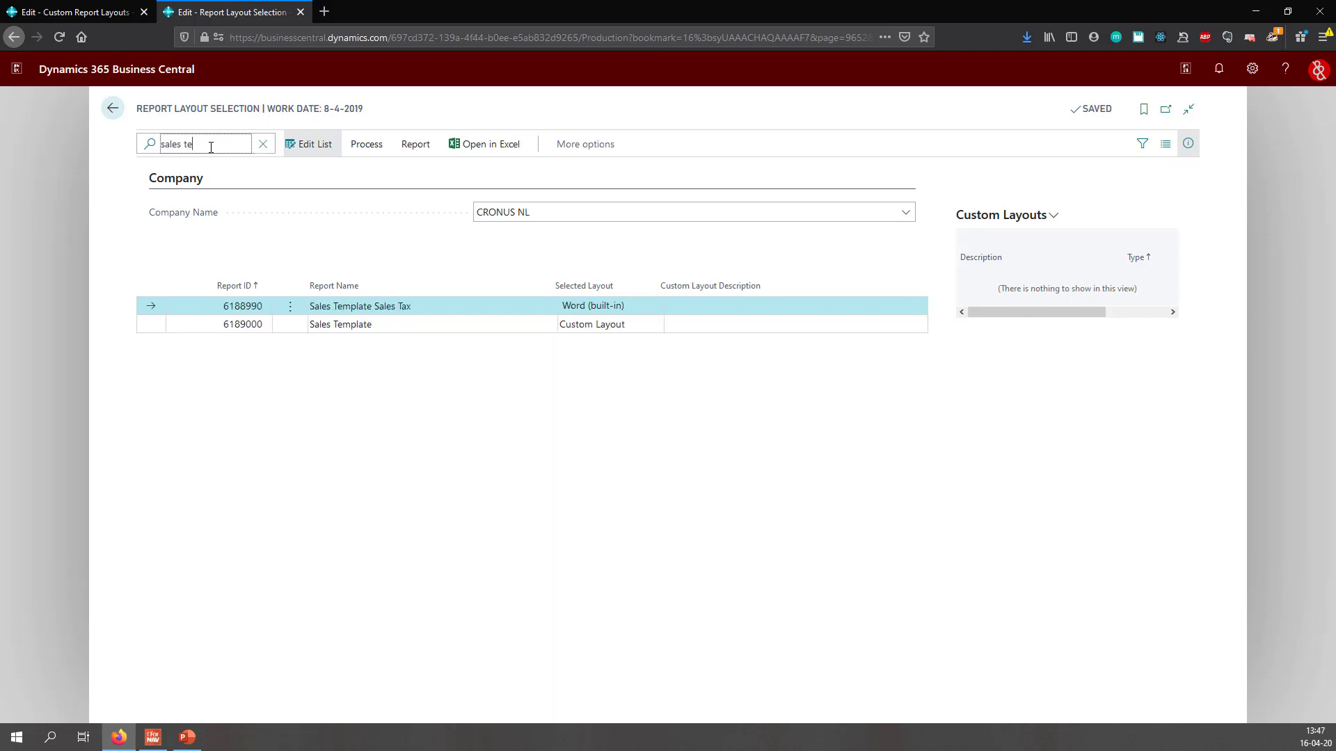
type("mpla")
left_click(145, 326)
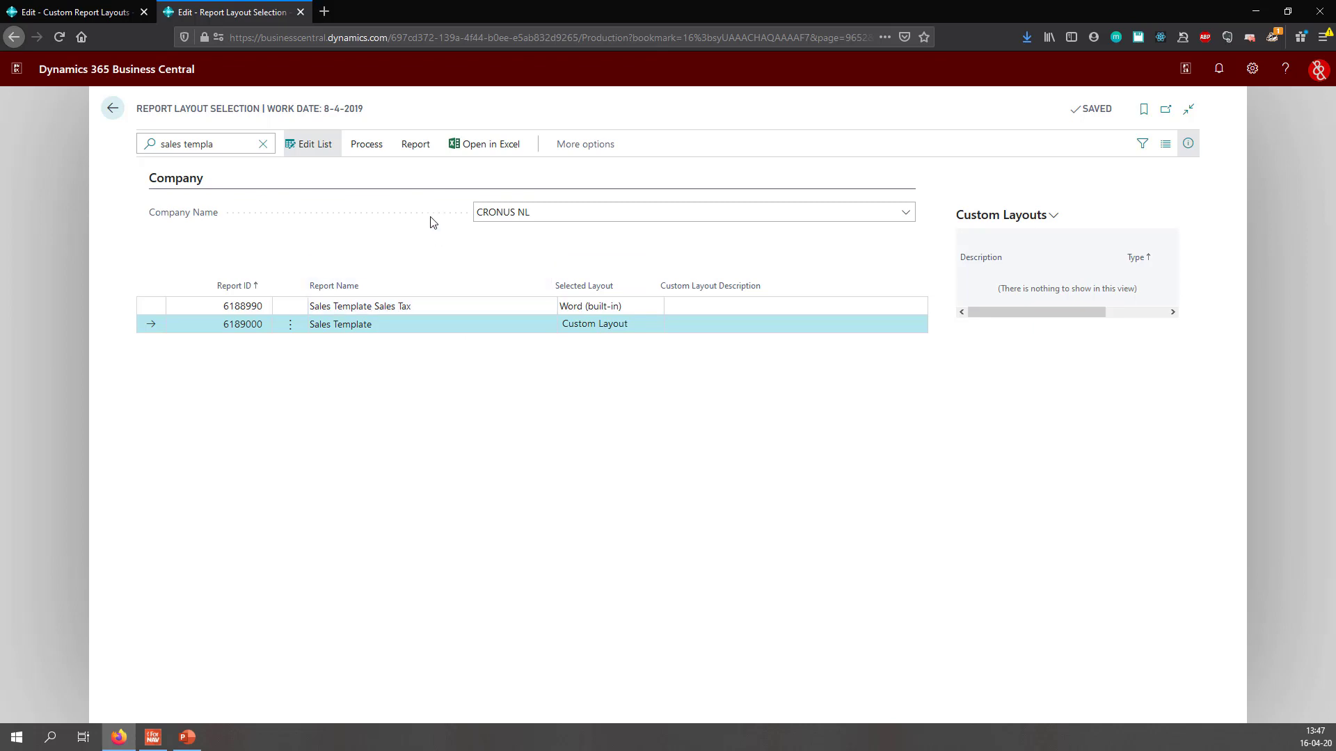
left_click(658, 326)
left_click(629, 360)
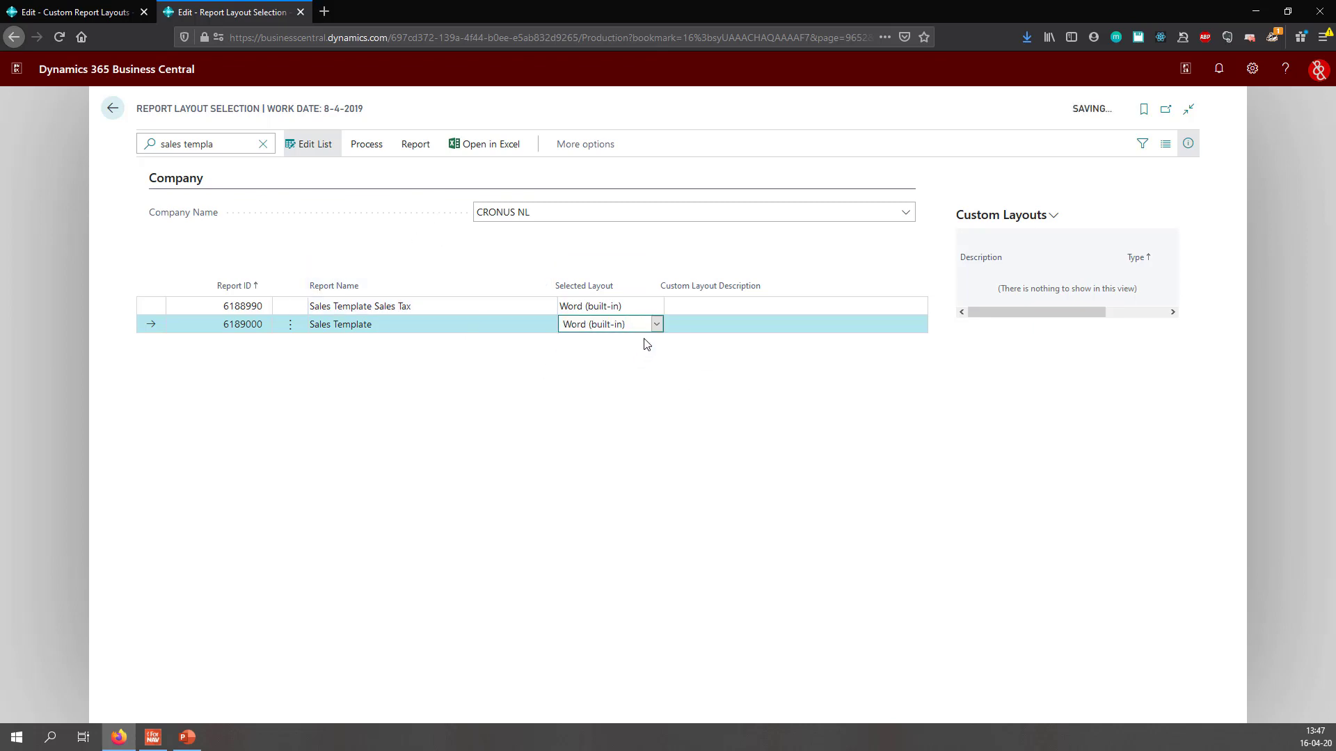
left_click(649, 330)
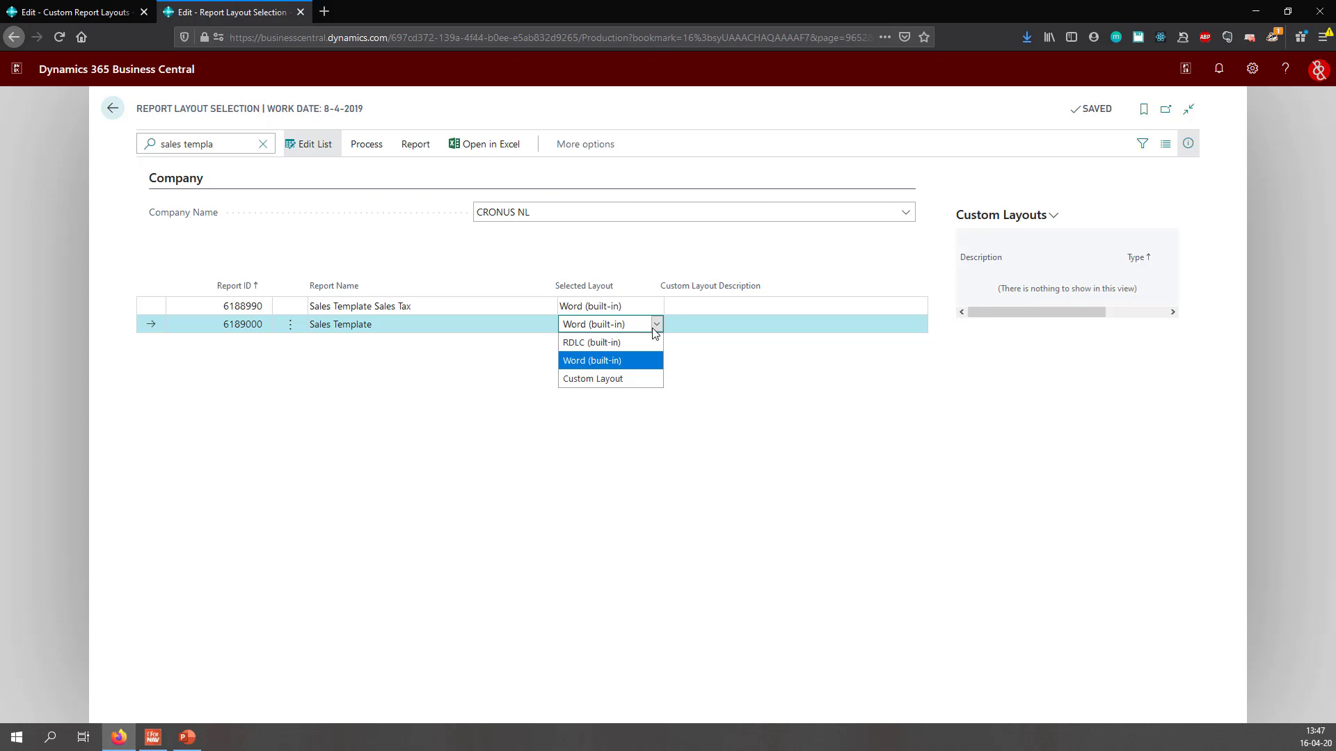
left_click(616, 371)
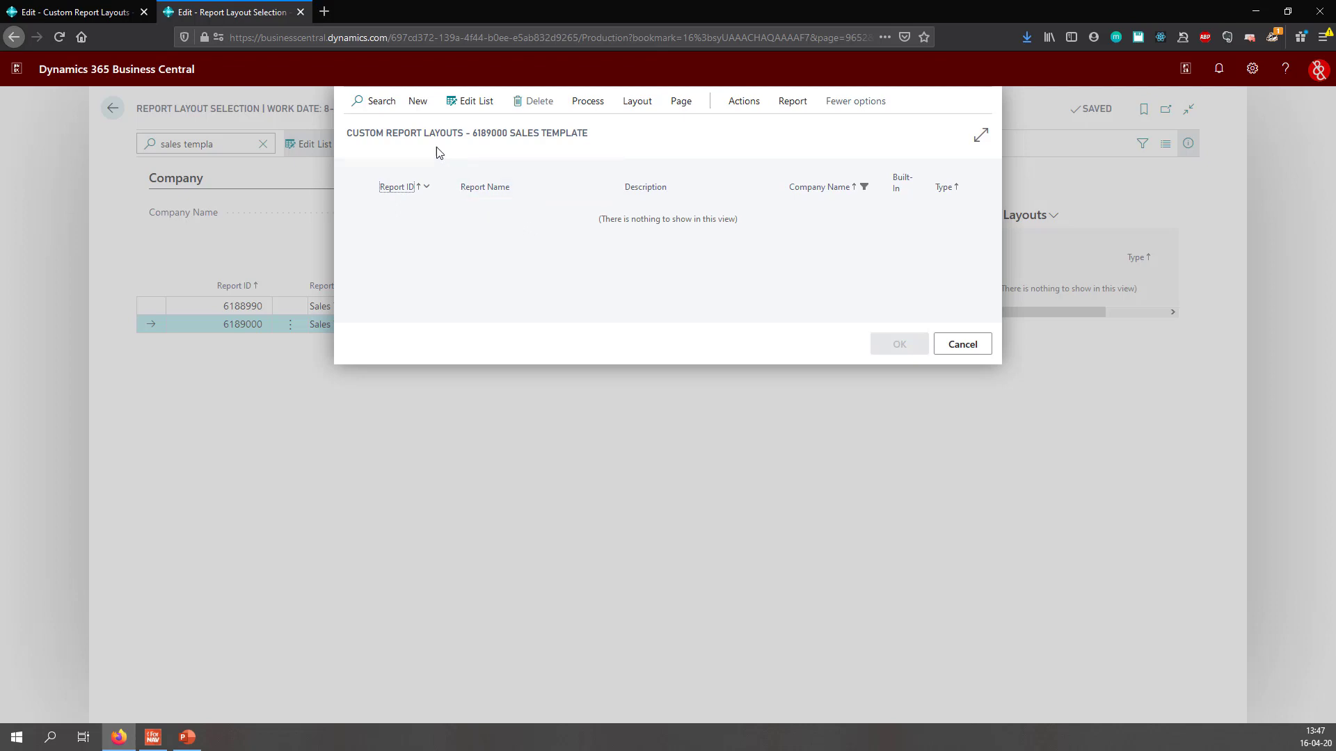
Step: Create a new custom layout copy for Sales Template with Insert Word Layout enabled
left_click(421, 110)
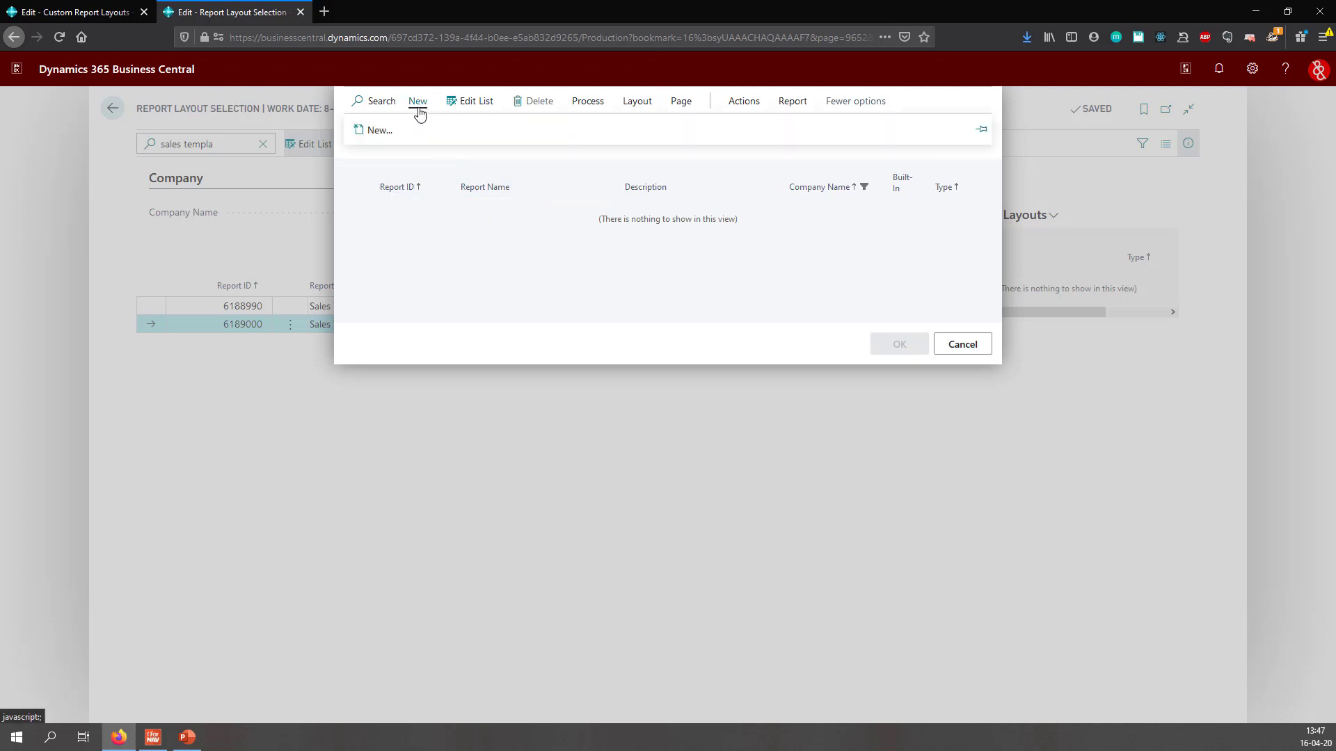
left_click(383, 129)
left_click(661, 203)
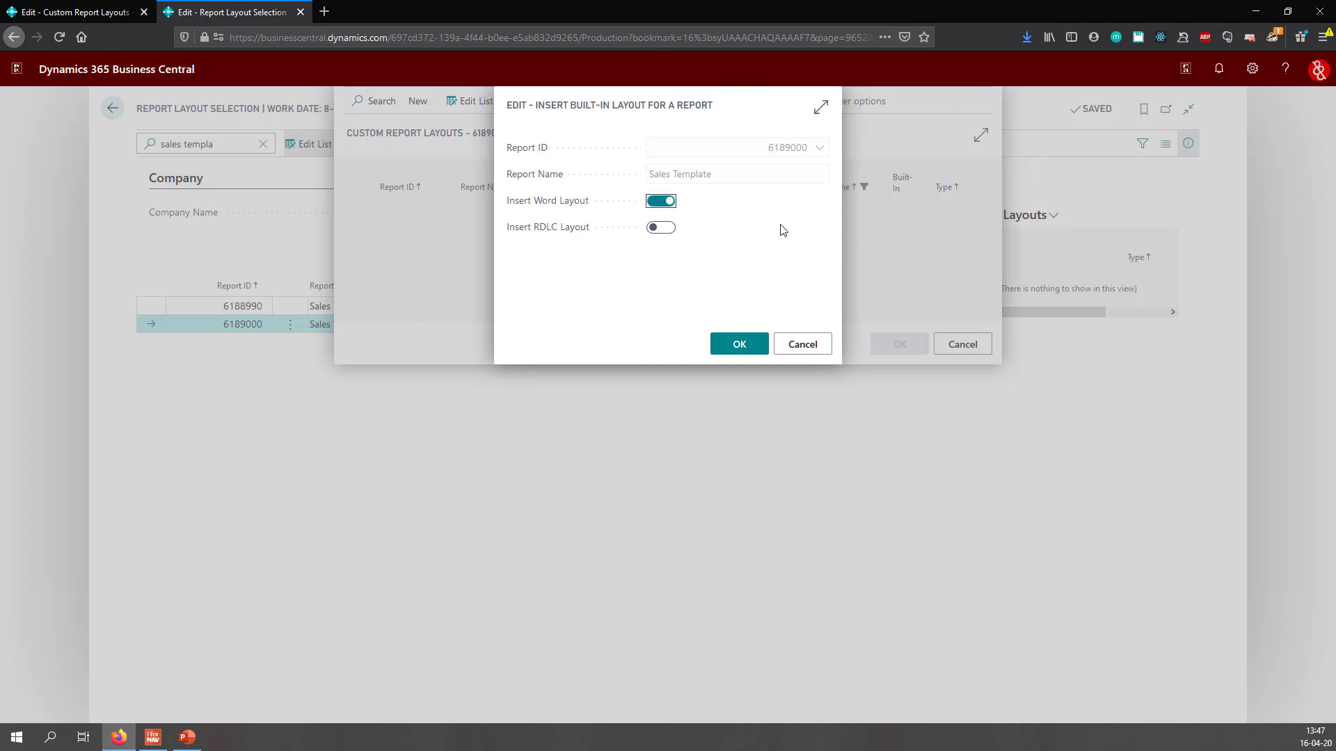
left_click(741, 343)
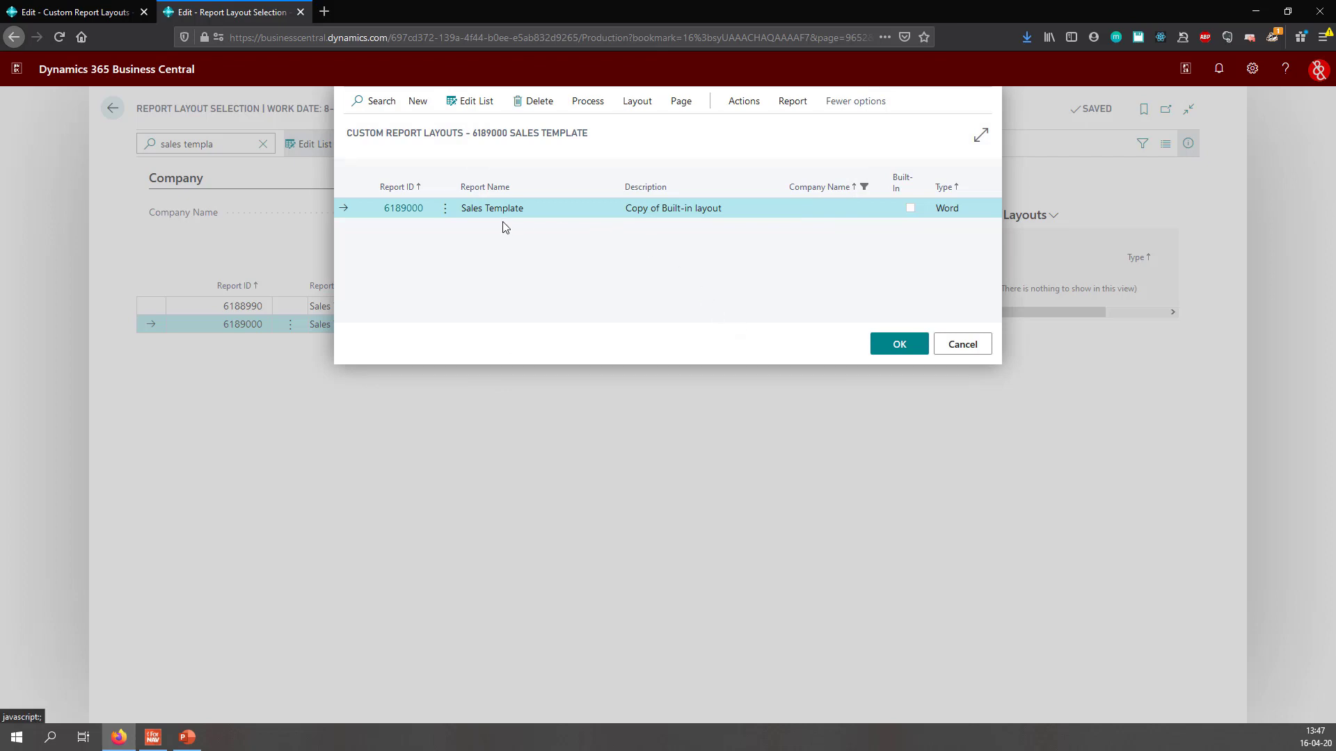
Step: Rename the new layout's description to 'Layout imported in prod'
left_click(475, 101)
left_click(726, 208)
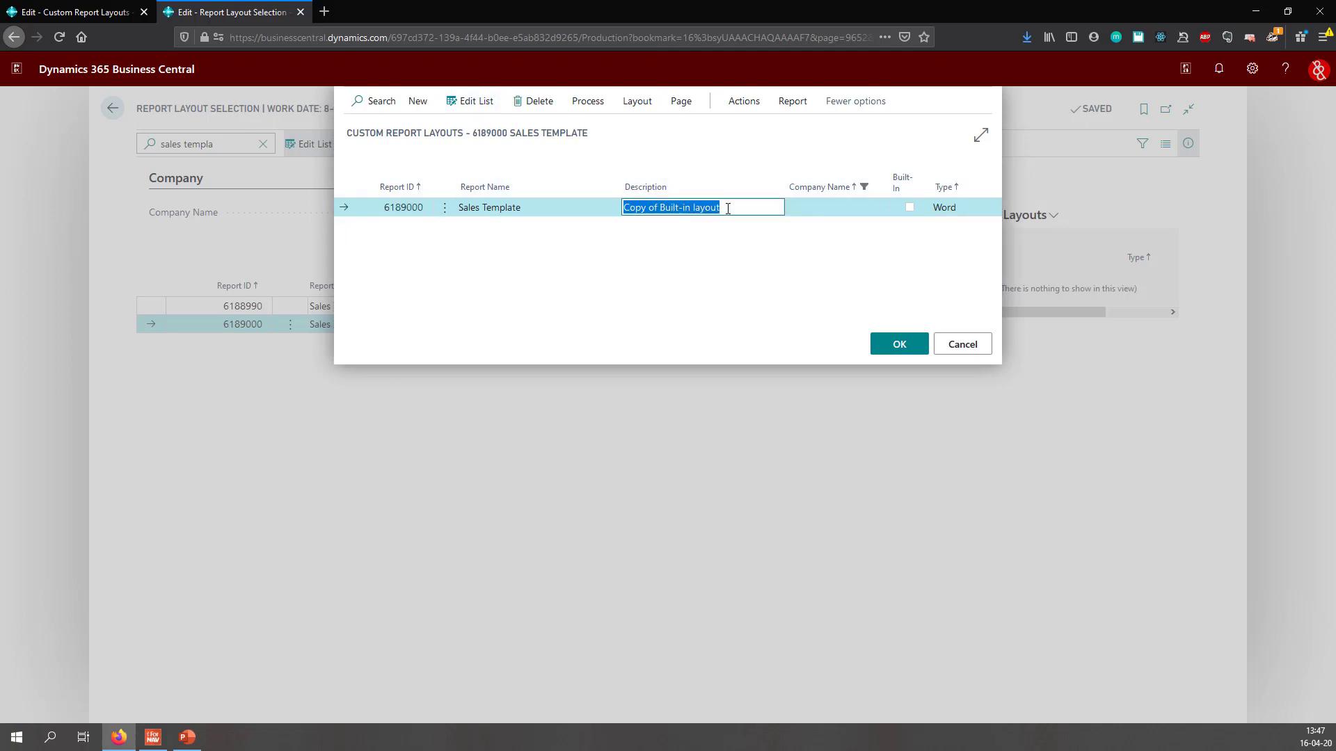
type("Layout imported in prod")
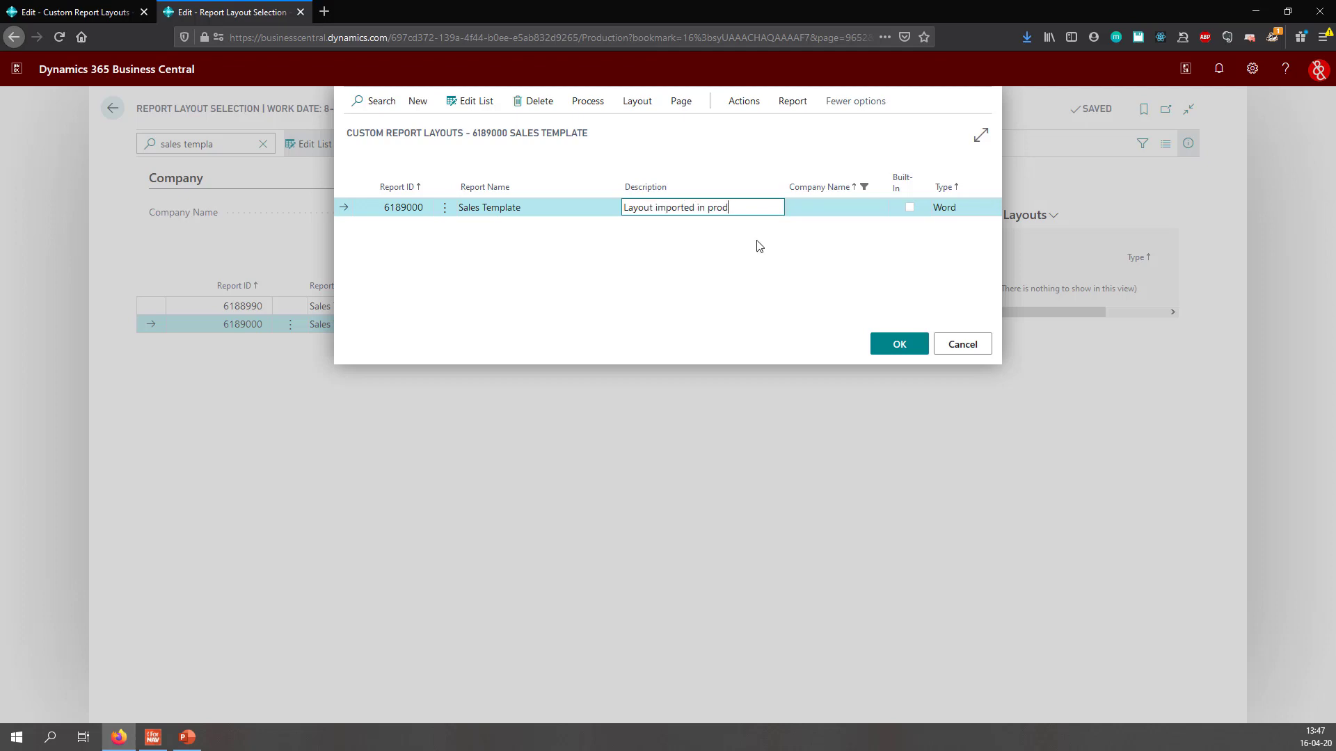
left_click(759, 246)
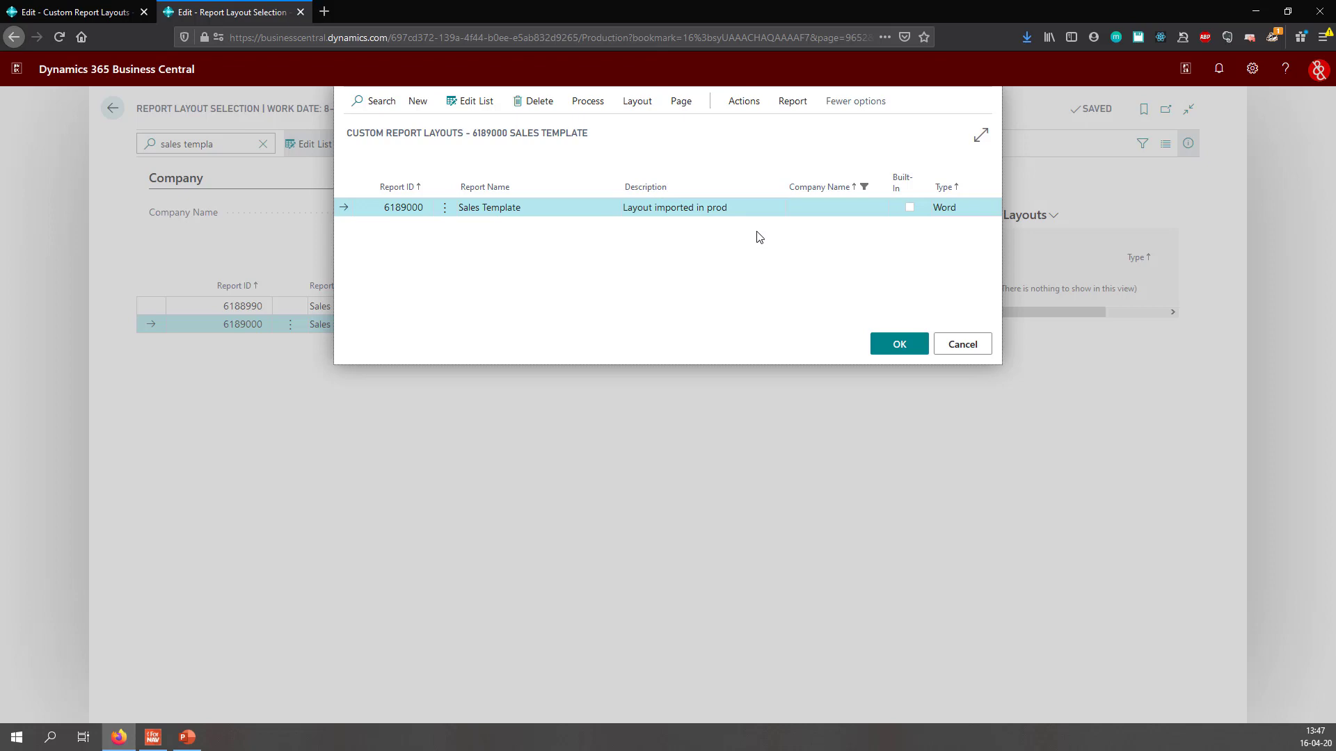
Step: Import Default.docx into the new layout and apply it to Sales Template
left_click(638, 104)
left_click(518, 133)
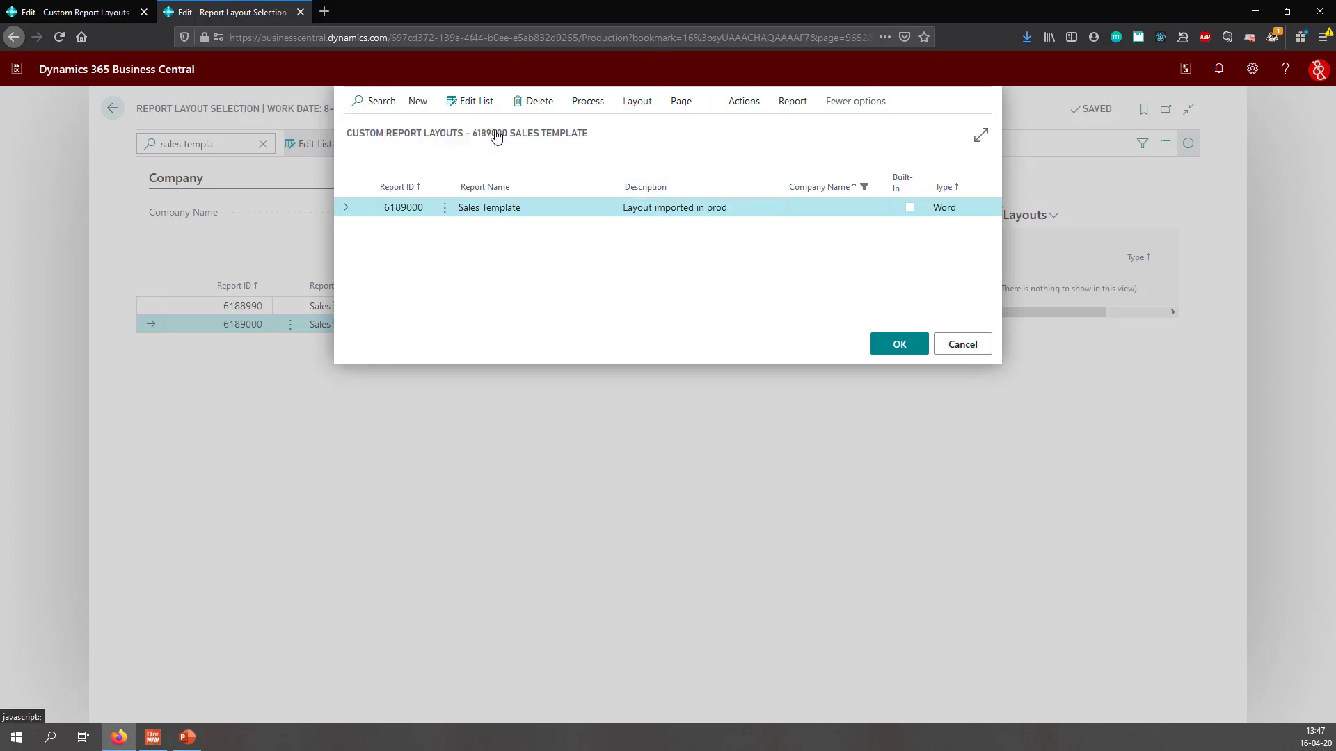
left_click(704, 156)
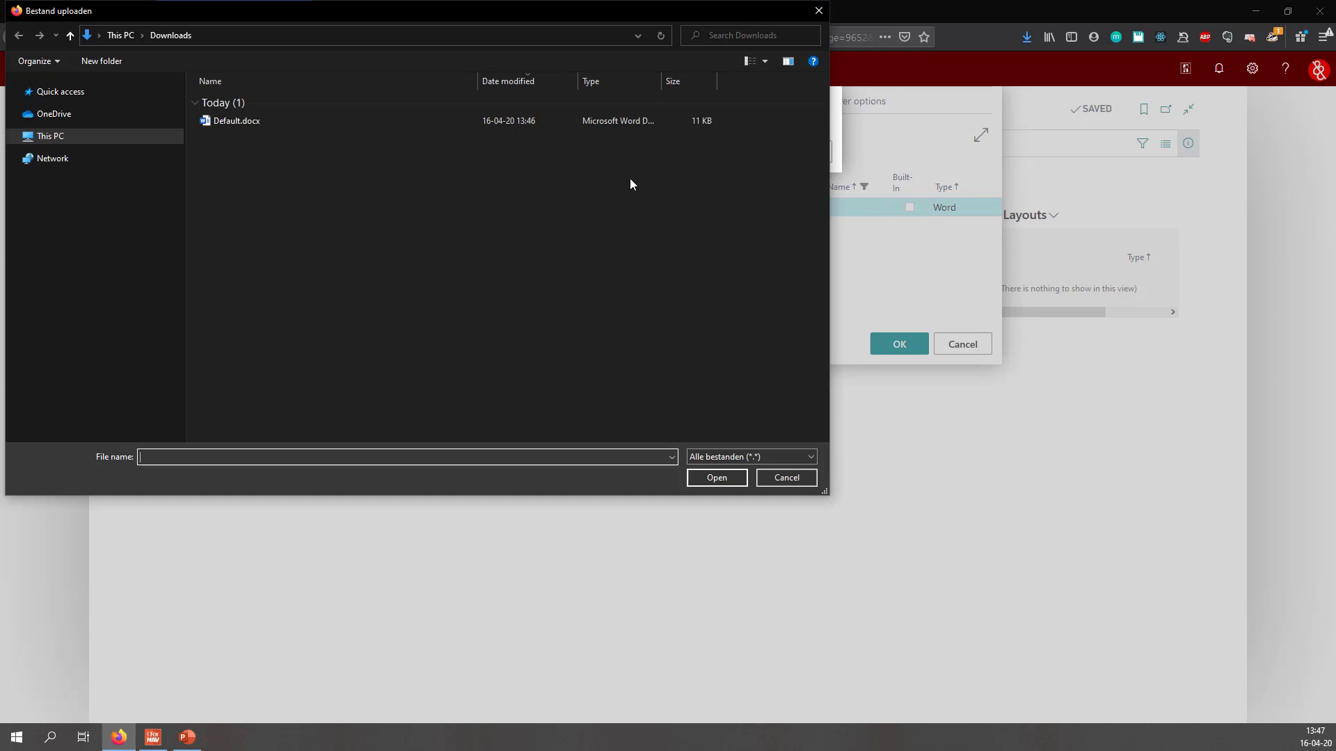
left_click(240, 122)
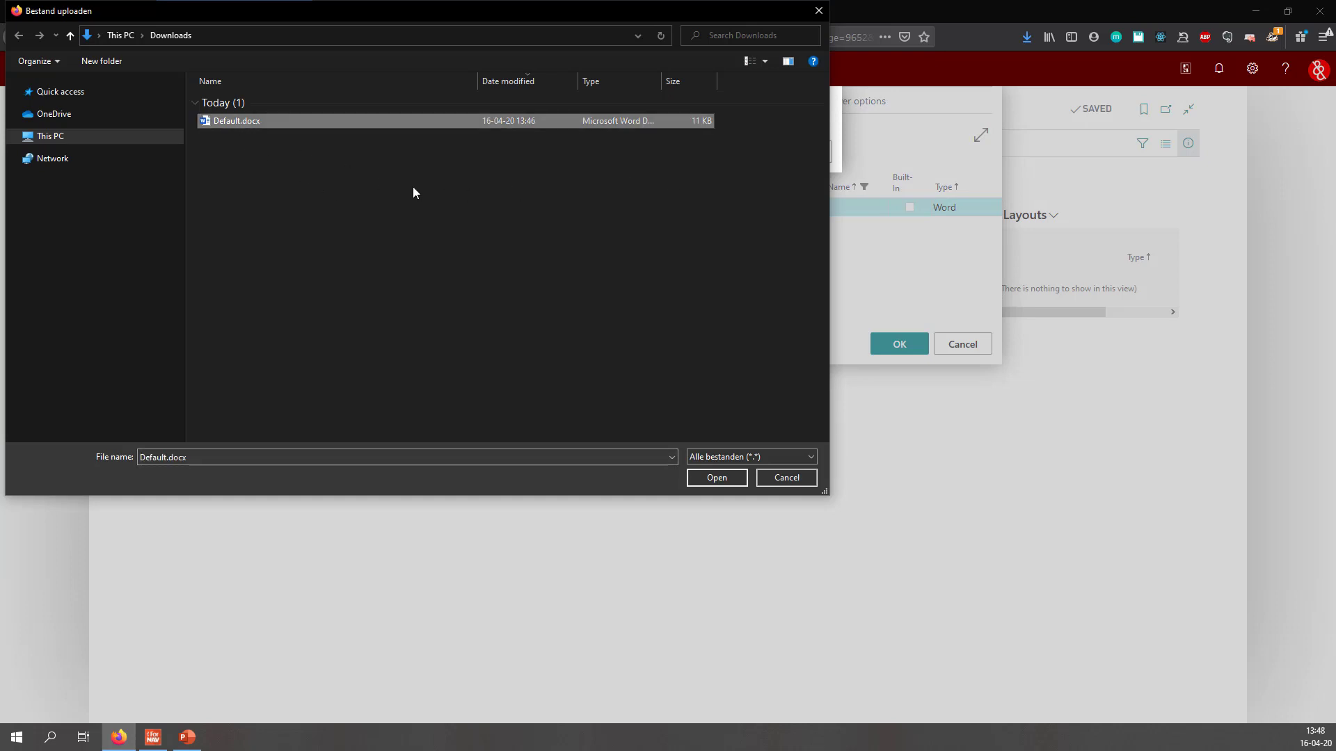
left_click(723, 479)
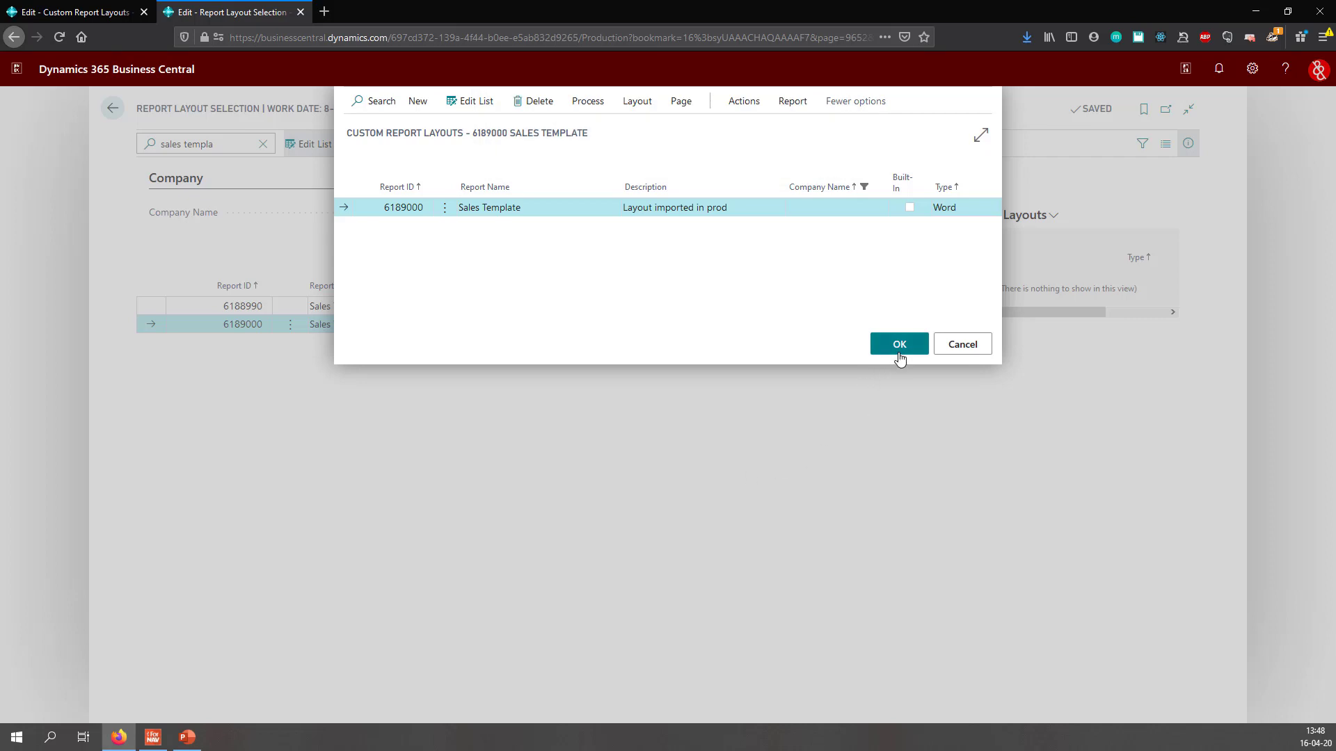
left_click(900, 344)
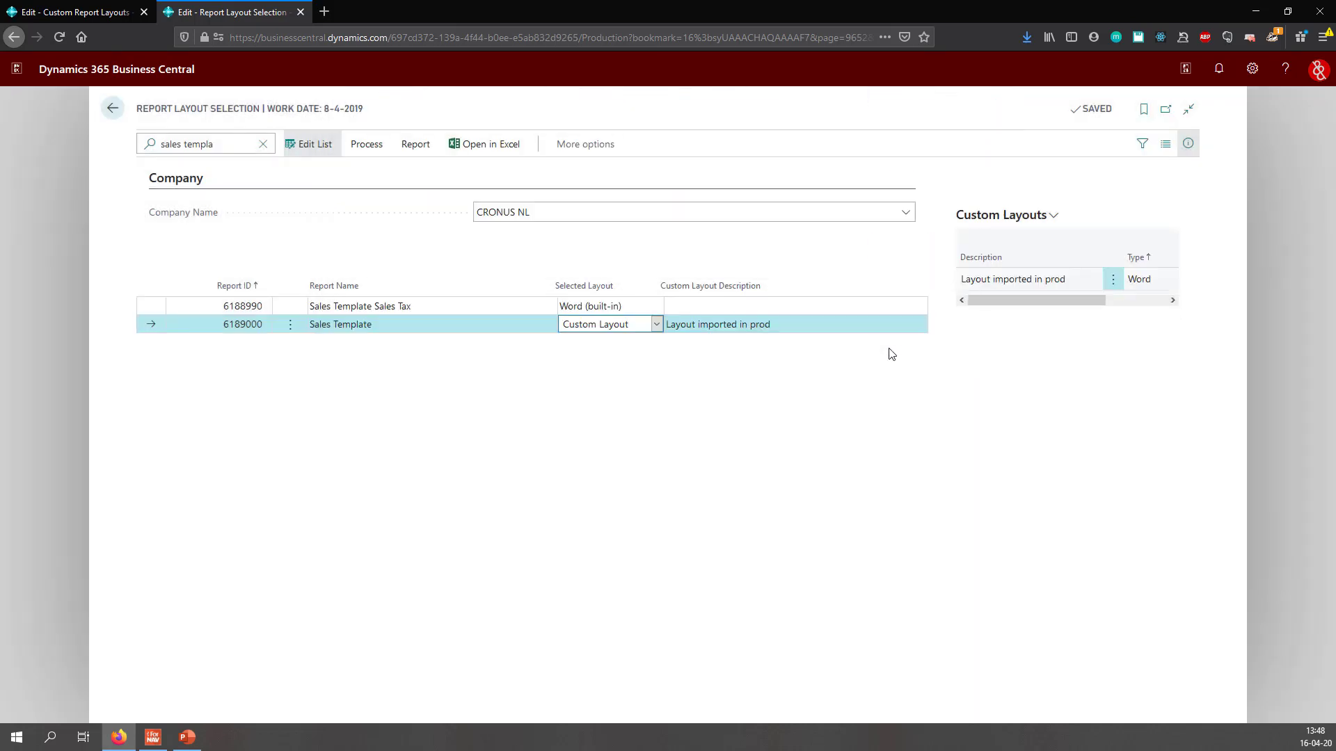
Step: Run and preview the Sales Template report, zooming in on the white-on-blue bill-to address
left_click(807, 324)
key("Up")
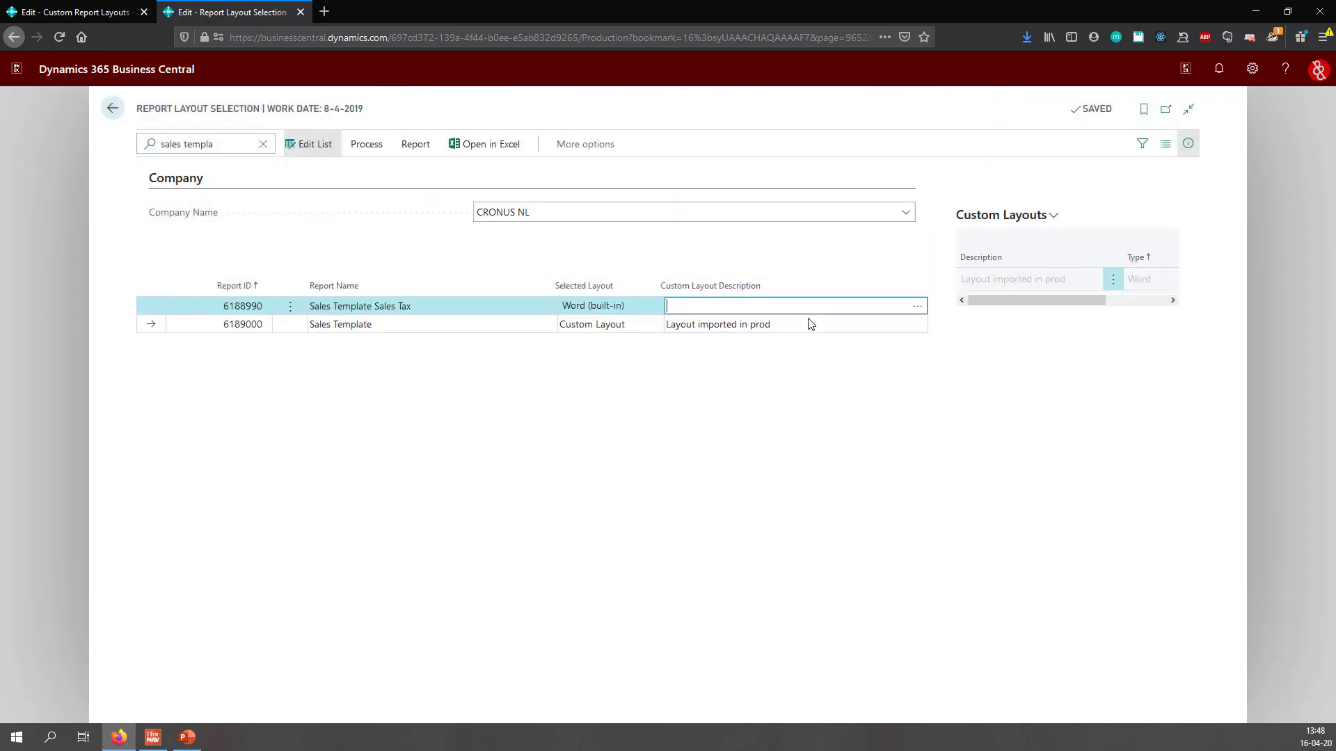
left_click(809, 324)
left_click(415, 146)
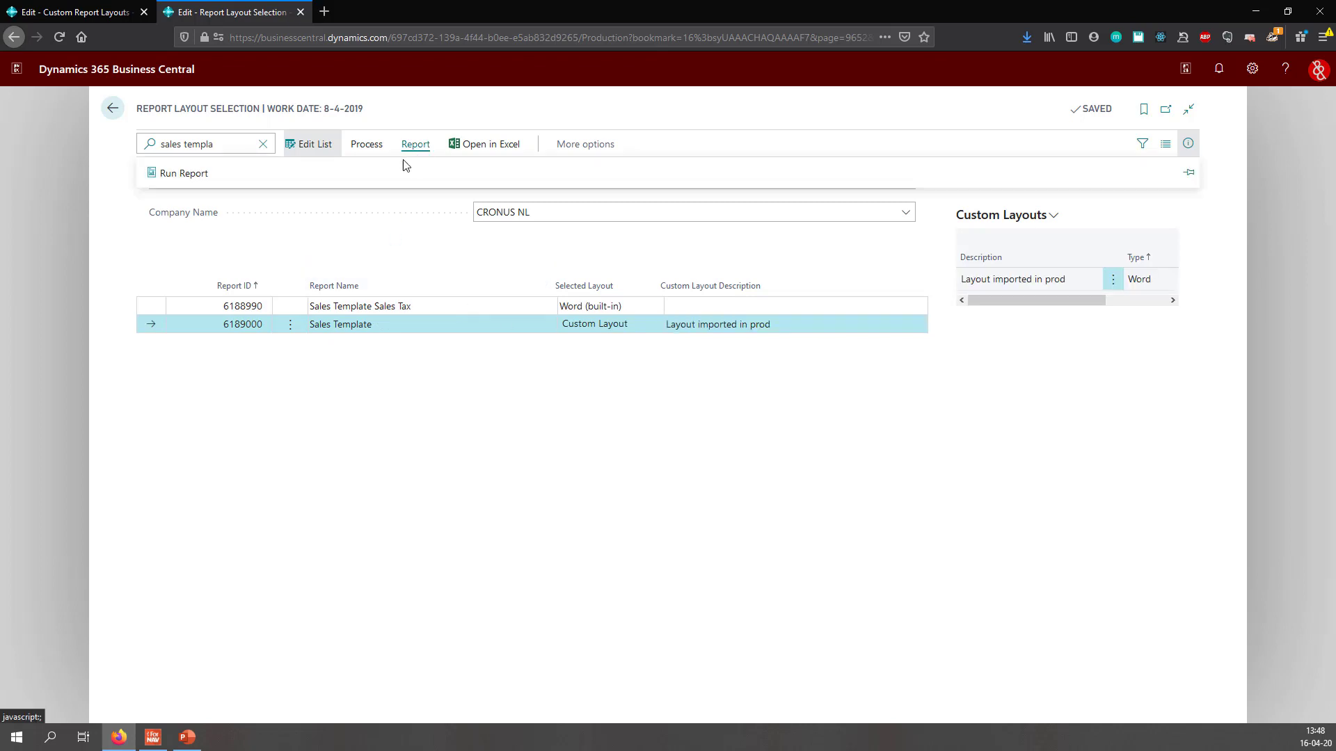
left_click(155, 174)
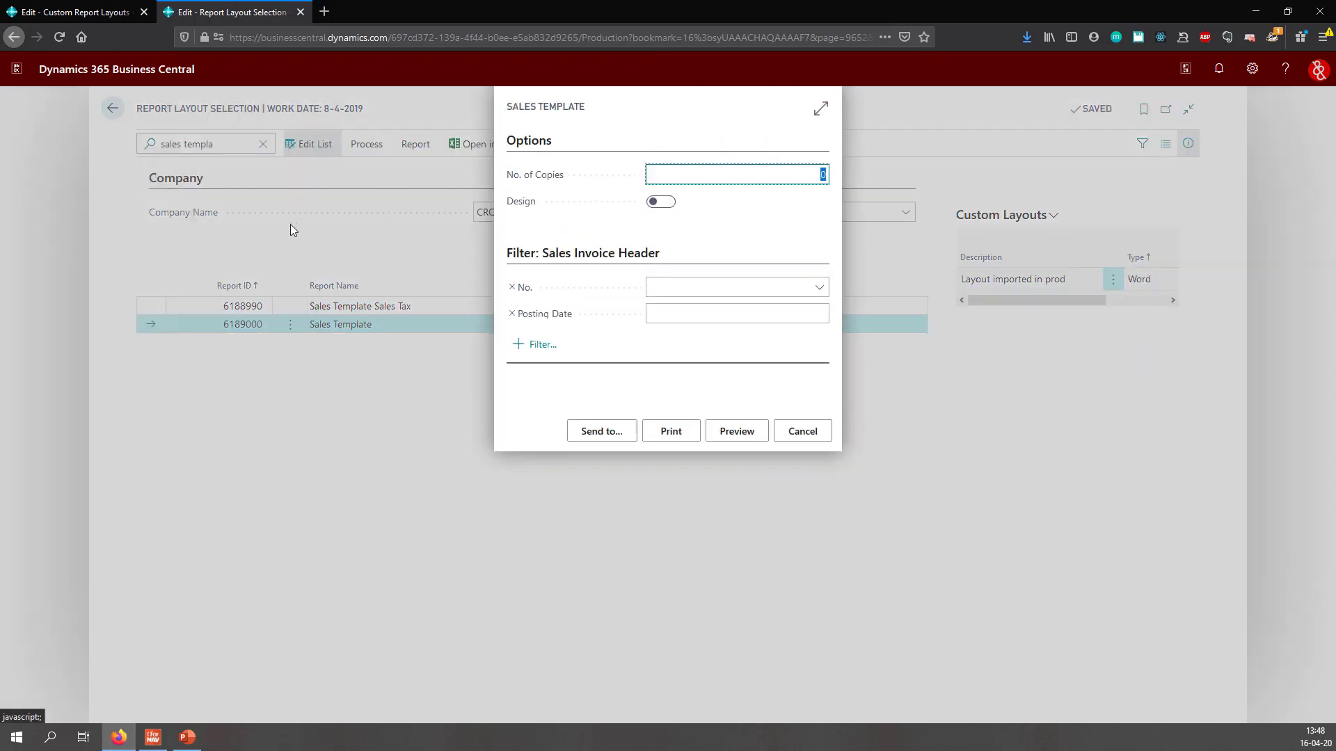
left_click(740, 432)
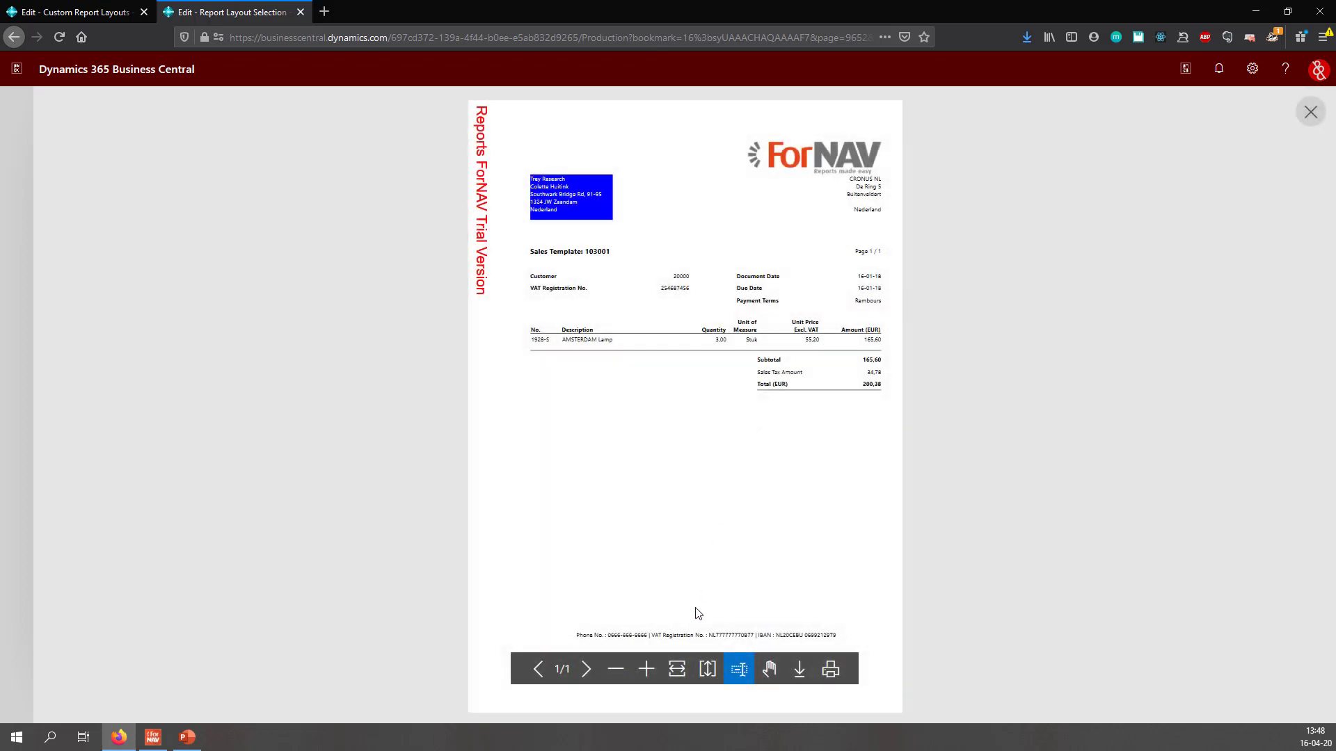
left_click(646, 669)
scroll(713, 522, "up", 4)
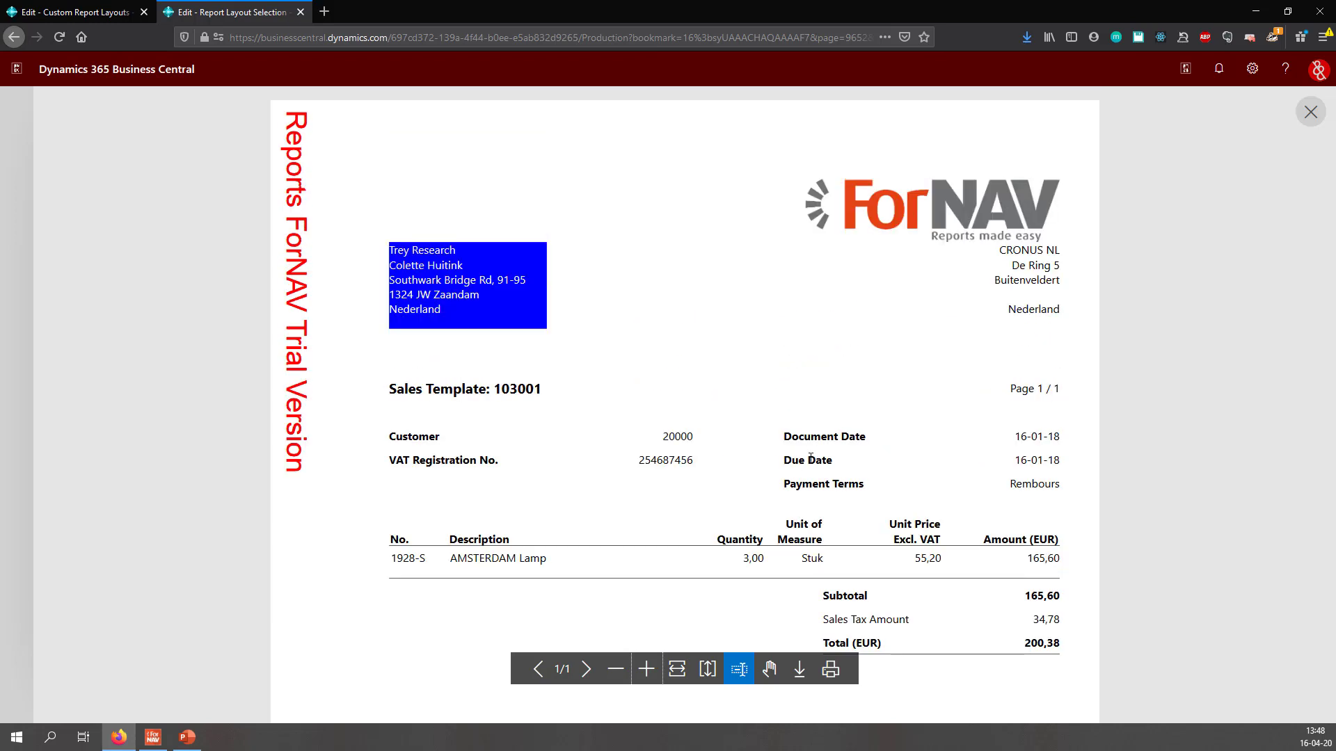